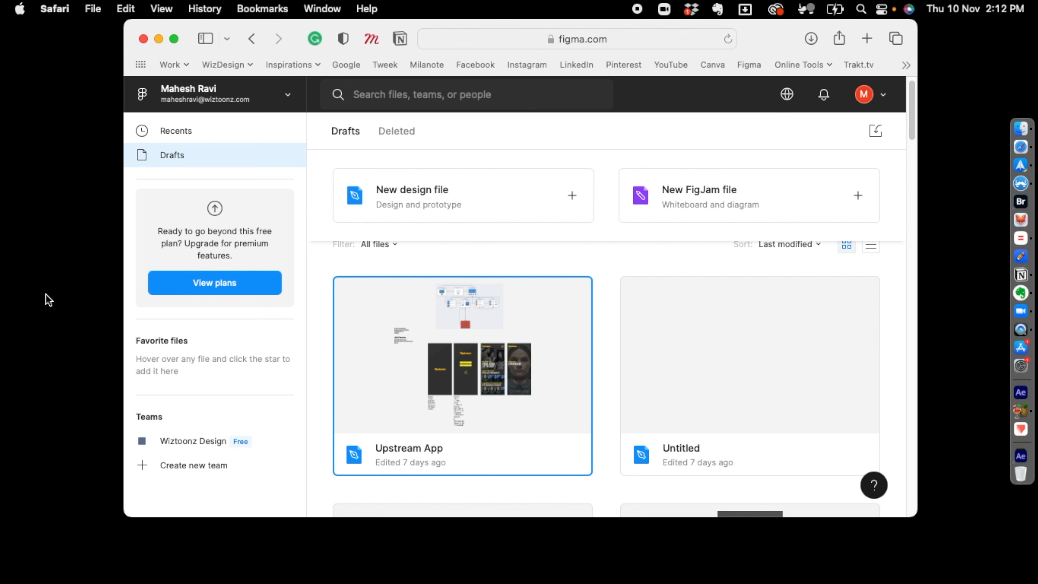
Open the Upstream App design file from the drafts and look over its flow diagram and app screens.
{"action": "double_click", "coordinate": [407, 368]}
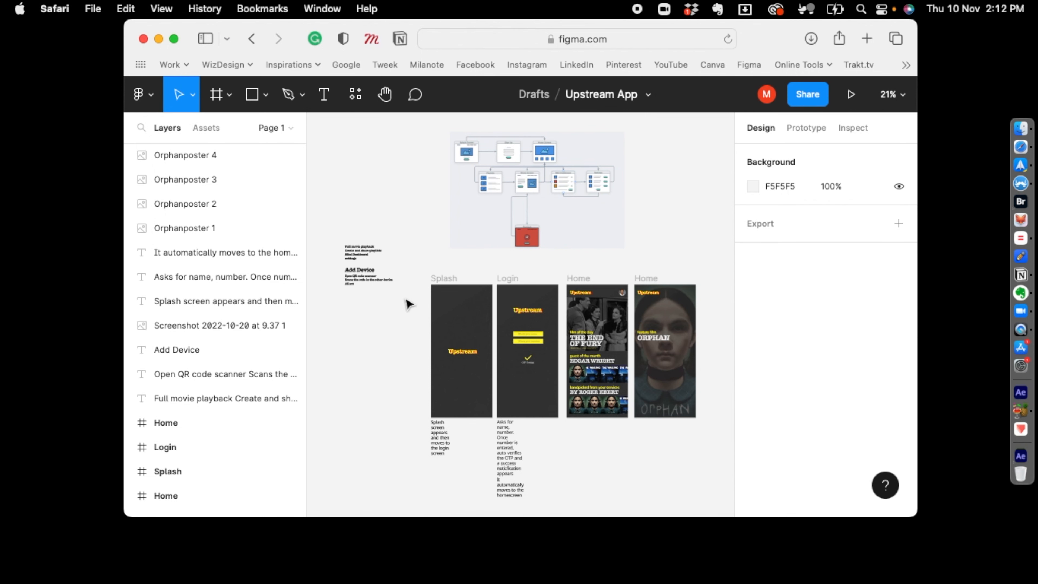
{"action": "scroll", "coordinate": [521, 315], "scroll_direction": "up", "scroll_amount": 5}
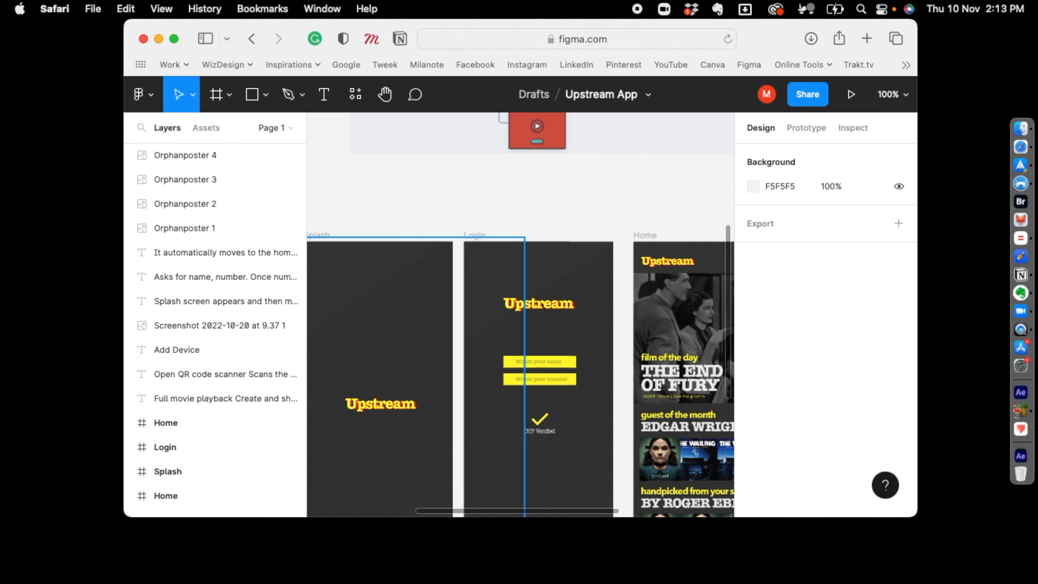
{"action": "left_click_drag", "start_coordinate": [386, 196], "coordinate": [568, 139]}
{"action": "left_click_drag", "start_coordinate": [459, 139], "coordinate": [535, 141]}
{"action": "mouse_move", "coordinate": [450, 139]}
{"action": "left_mouse_down"}
{"action": "mouse_move", "coordinate": [476, 151]}
{"action": "mouse_move", "coordinate": [457, 144]}
{"action": "left_mouse_up"}
{"action": "key", "text": "minus"}
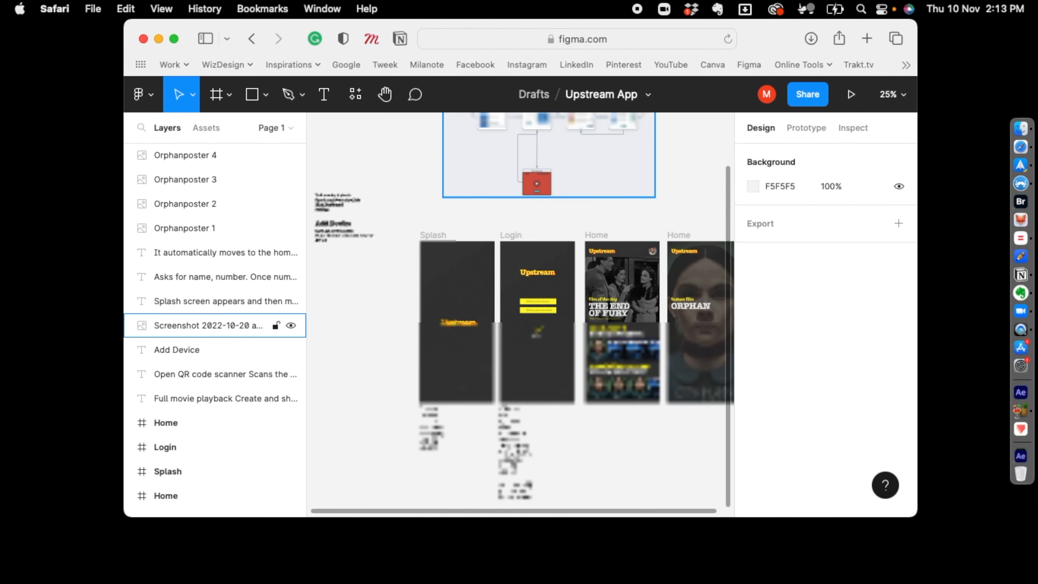
{"action": "left_click_drag", "start_coordinate": [385, 335], "coordinate": [322, 320]}
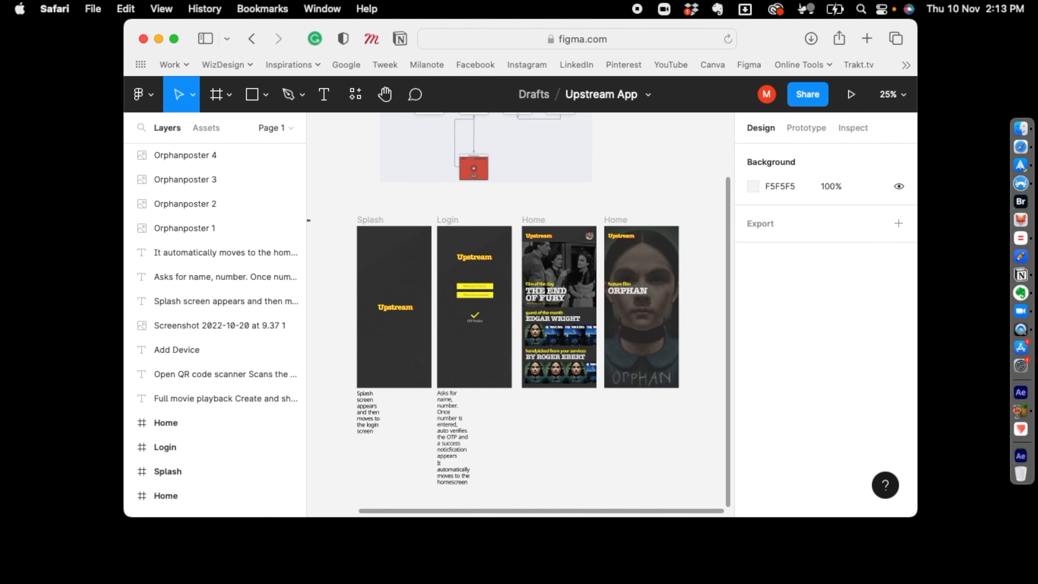
Find the ProtoPie plugin by searching all plugins for "protopie", and close the plugin browser without running it.
{"action": "left_click", "coordinate": [138, 94]}
{"action": "mouse_move", "coordinate": [174, 336]}
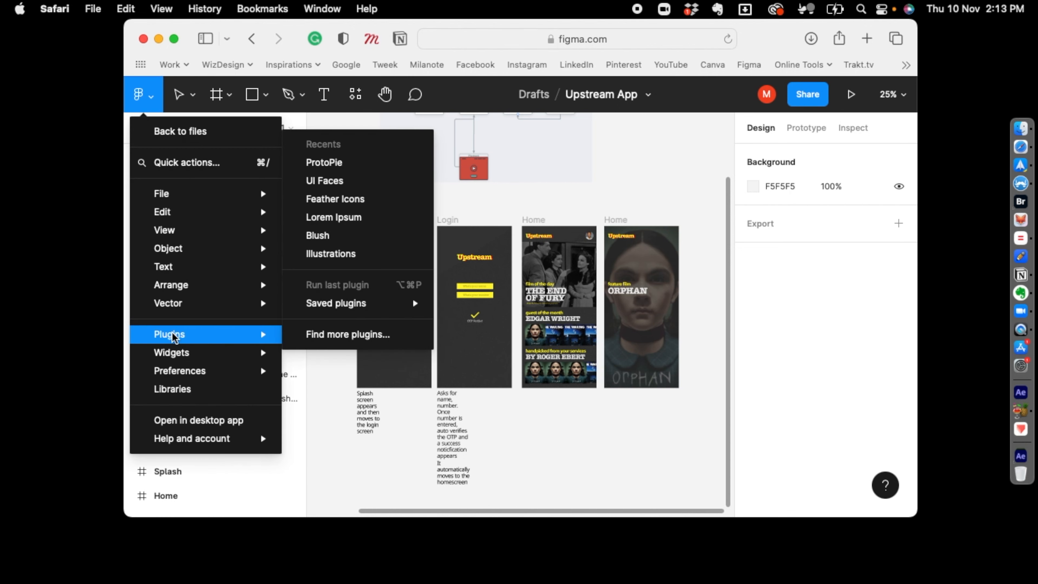
{"action": "left_click", "coordinate": [314, 339]}
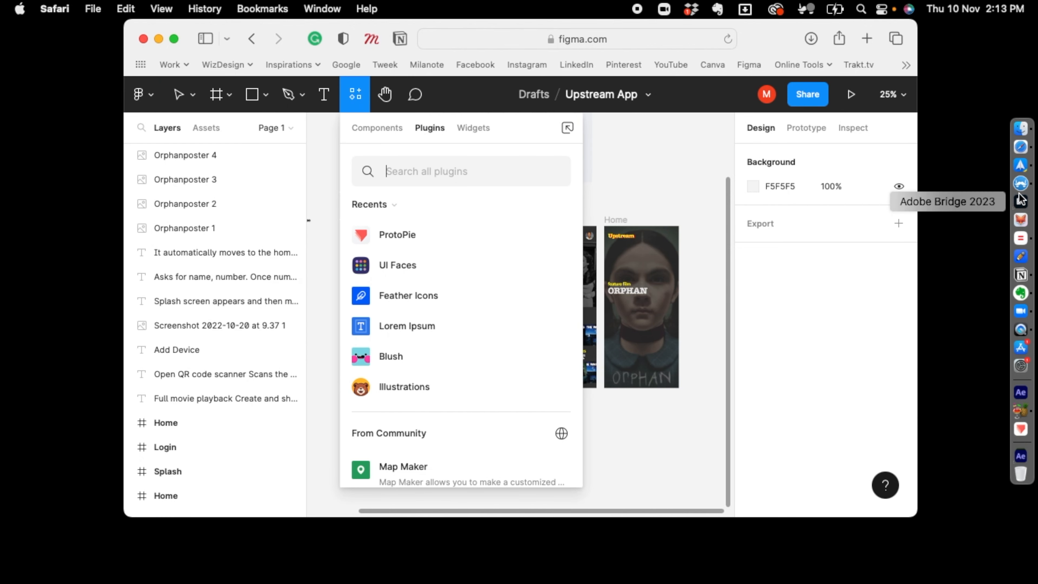
{"action": "right_click", "coordinate": [1021, 183]}
{"action": "left_click", "coordinate": [961, 236]}
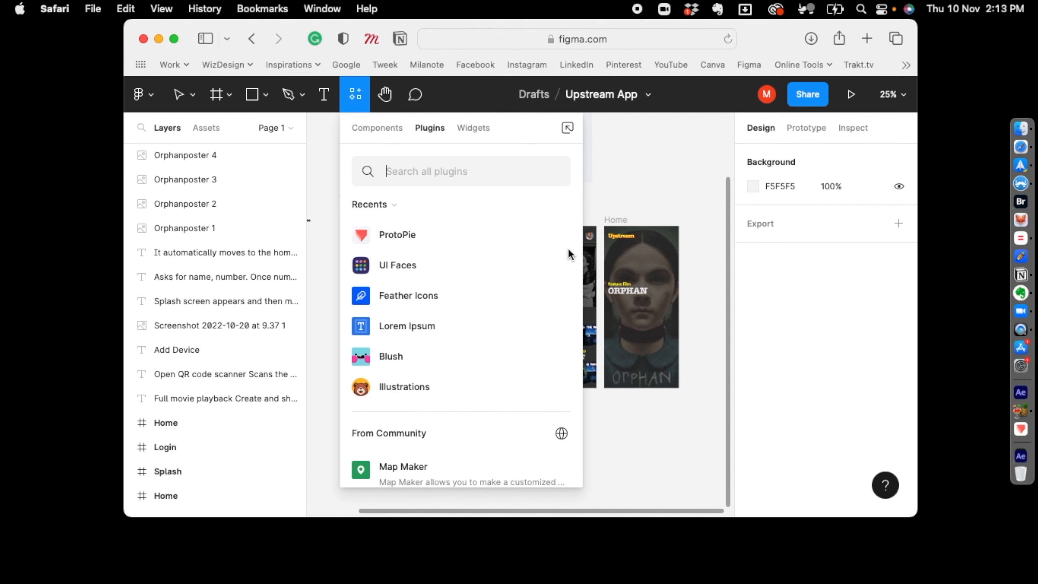
{"action": "left_click", "coordinate": [396, 180]}
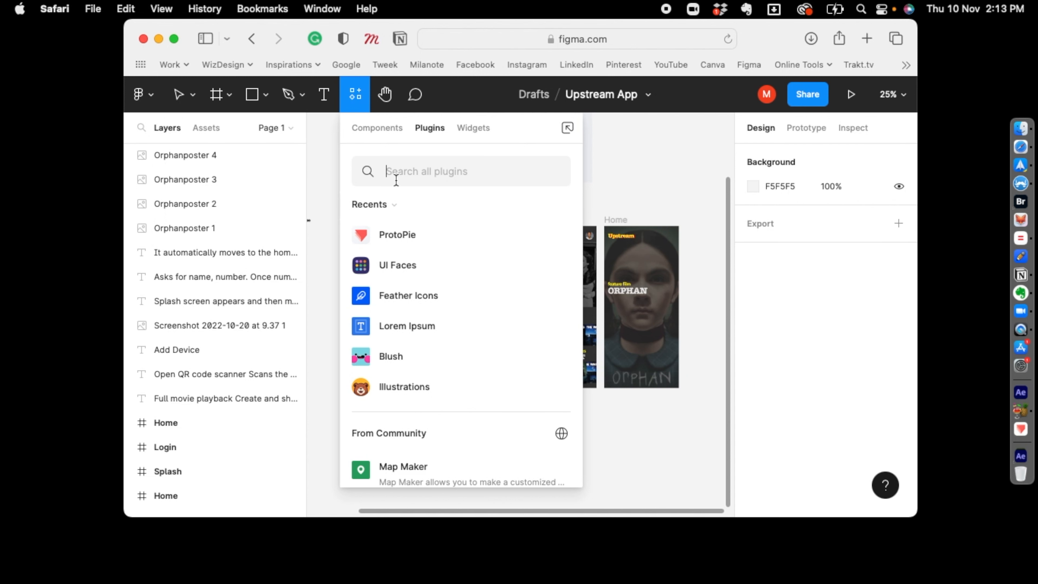
{"action": "type", "text": "and"}
{"action": "key", "text": "BackSpace"}
{"action": "key", "text": "BackSpace"}
{"action": "key", "text": "BackSpace"}
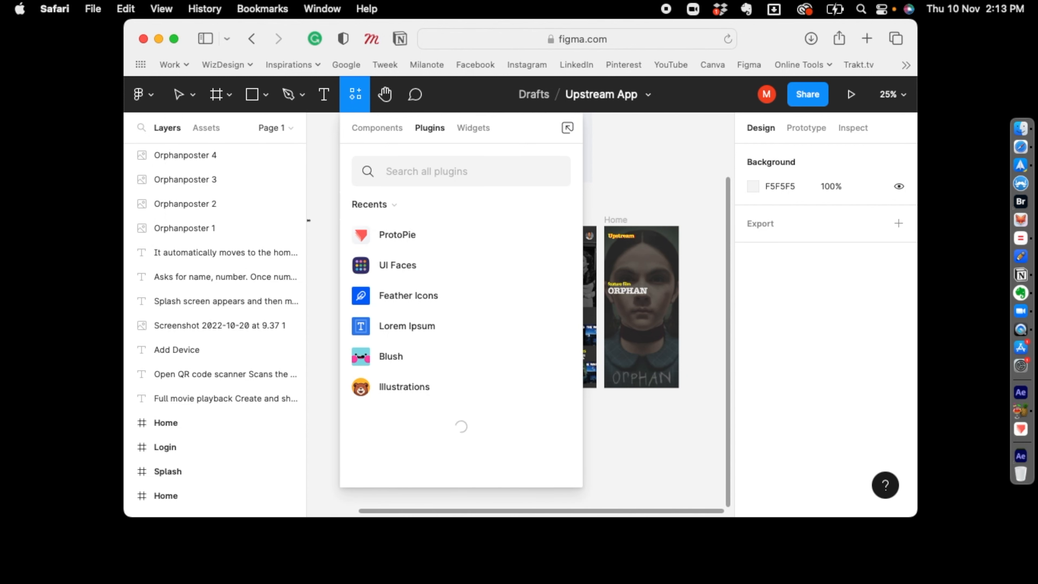
{"action": "type", "text": "protopie"}
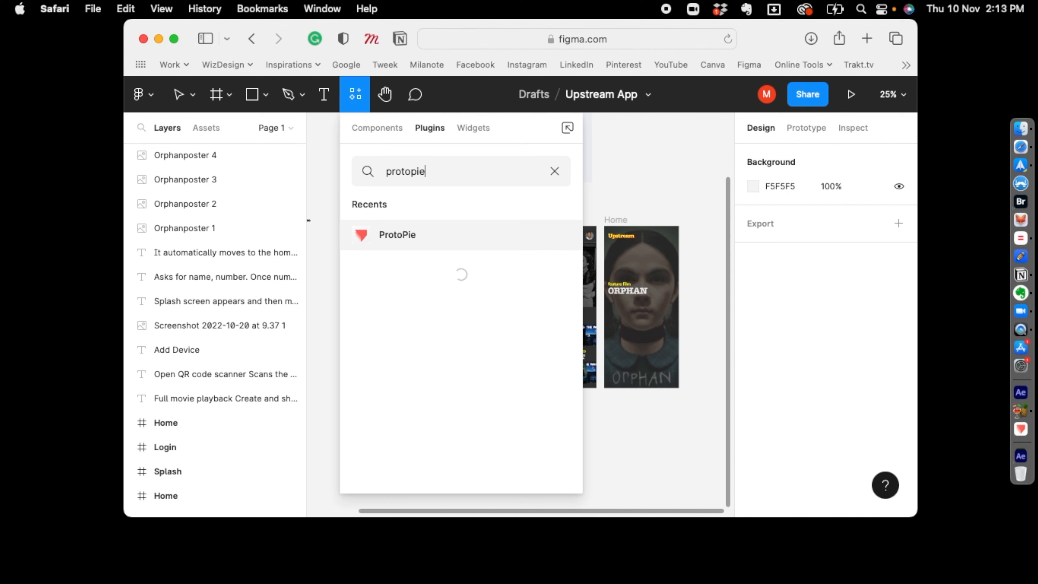
{"action": "mouse_move", "coordinate": [410, 236]}
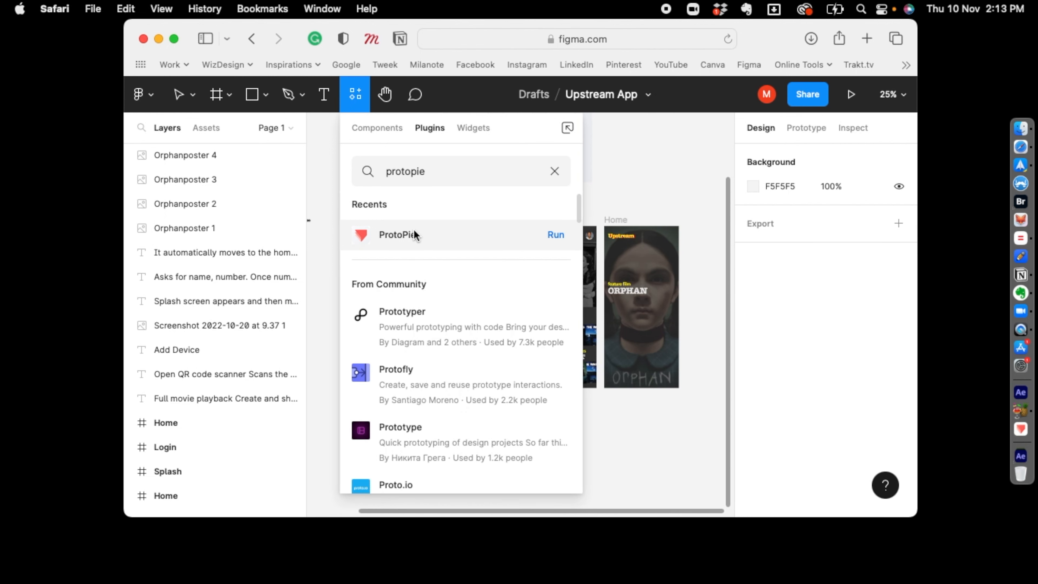
{"action": "left_click", "coordinate": [555, 171]}
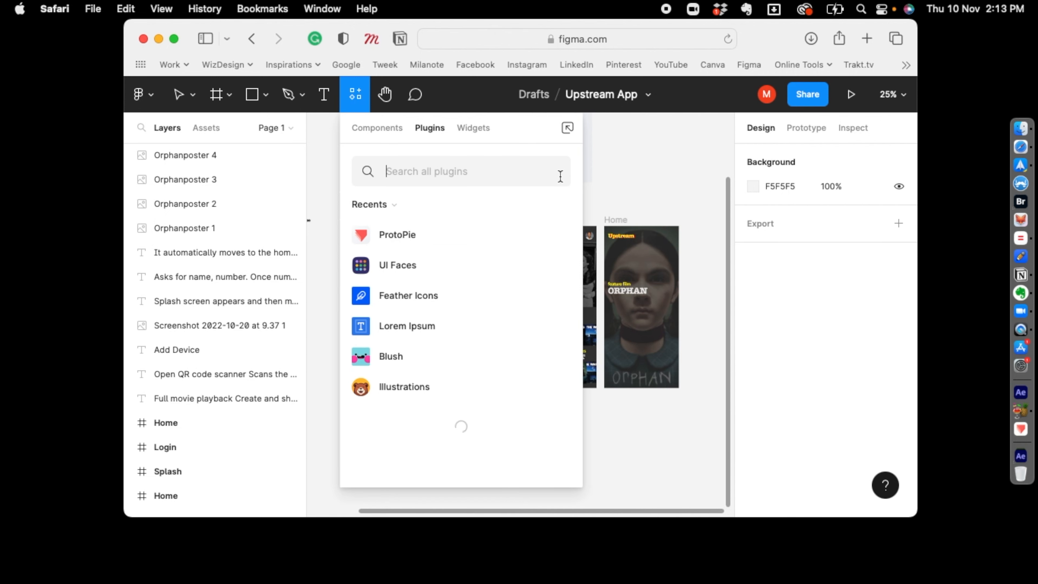
{"action": "left_click", "coordinate": [591, 176]}
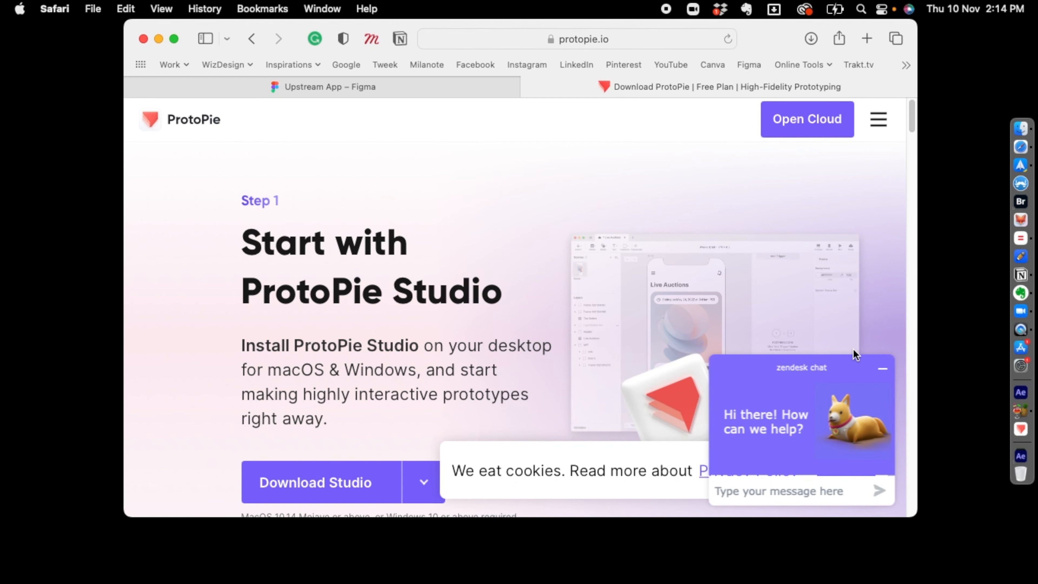
On the ProtoPie download page, minimize the chat, allow cookies and show the Studio download options for each platform.
{"action": "left_click", "coordinate": [883, 370]}
{"action": "scroll", "coordinate": [617, 415], "scroll_direction": "down", "scroll_amount": 5}
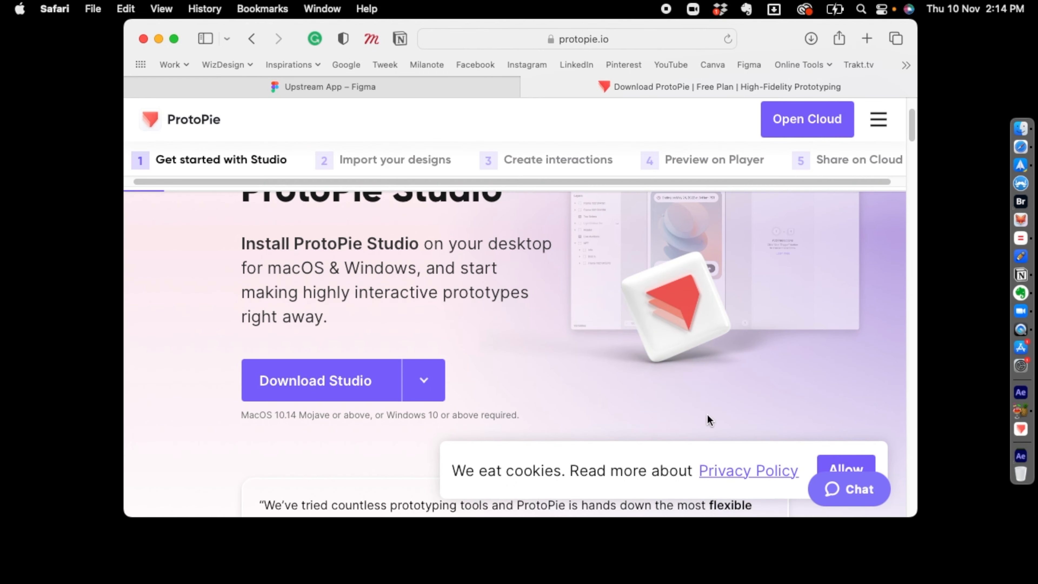
{"action": "left_click", "coordinate": [852, 470]}
{"action": "left_click", "coordinate": [423, 382]}
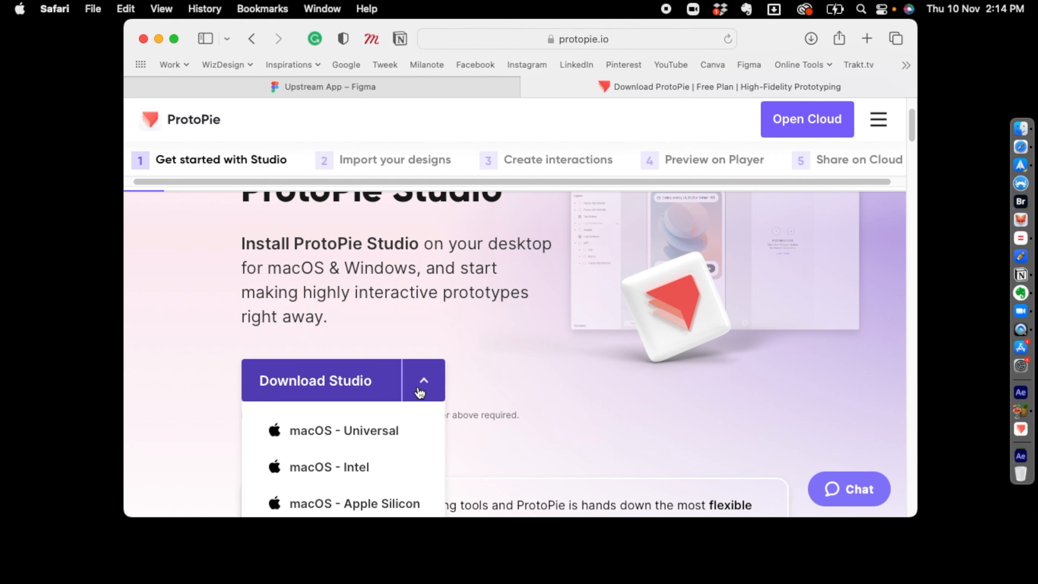
{"action": "scroll", "coordinate": [381, 449], "scroll_direction": "down", "scroll_amount": 3}
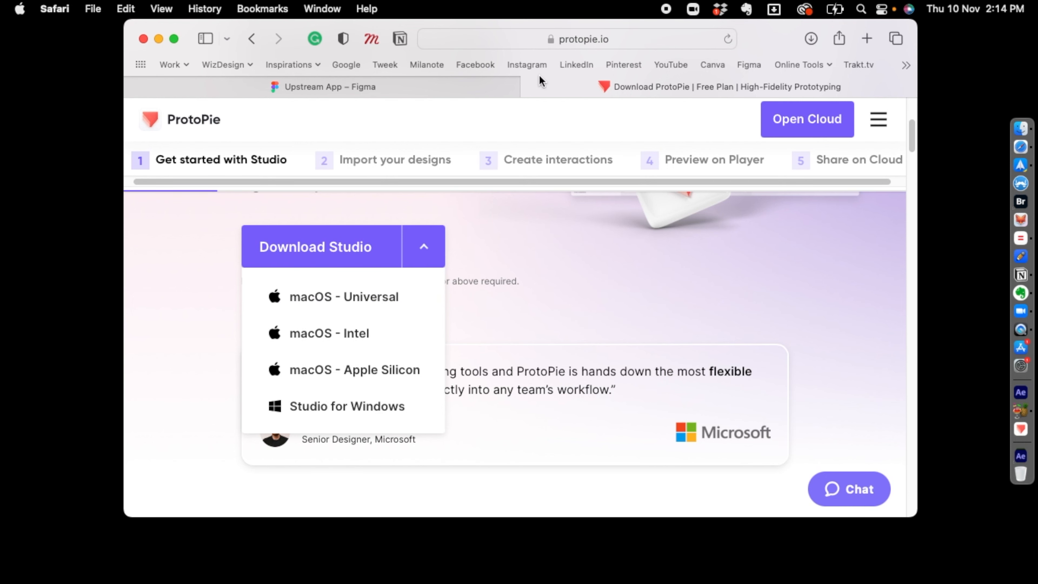
Close the ProtoPie download page and switch to the ProtoPie Studio desktop app.
{"action": "left_click", "coordinate": [536, 84]}
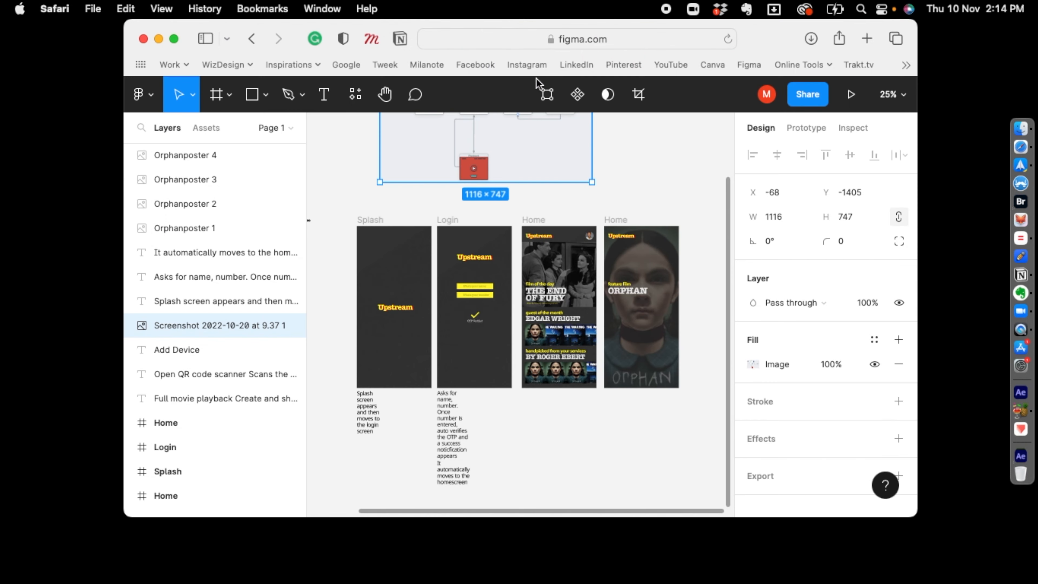
{"action": "left_click", "coordinate": [1026, 453]}
{"action": "left_click", "coordinate": [1021, 430]}
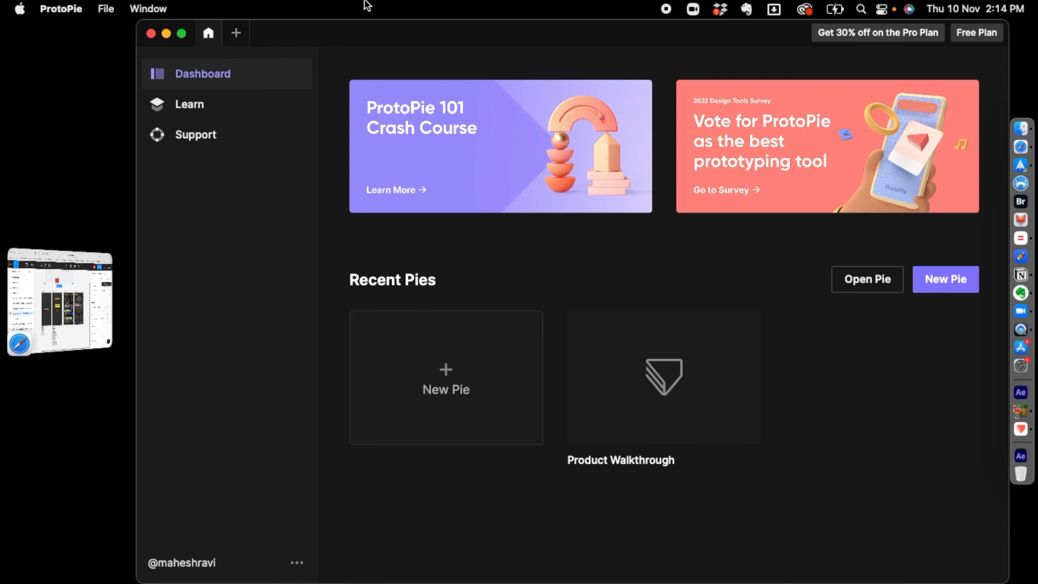
Switch back to the Upstream App file in Figma and select only the Login frame.
{"action": "left_click", "coordinate": [72, 292]}
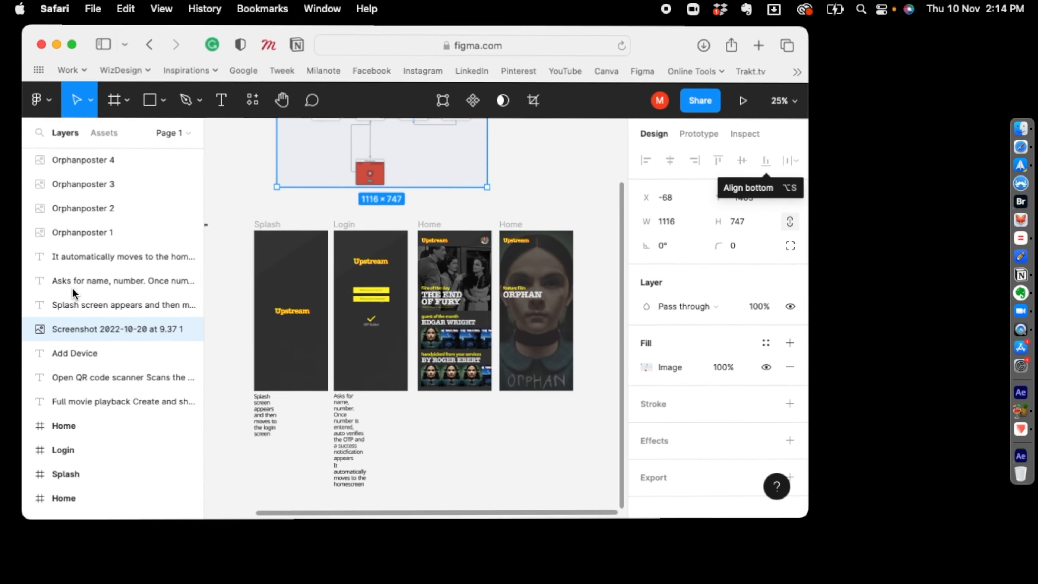
{"action": "left_click", "coordinate": [235, 222]}
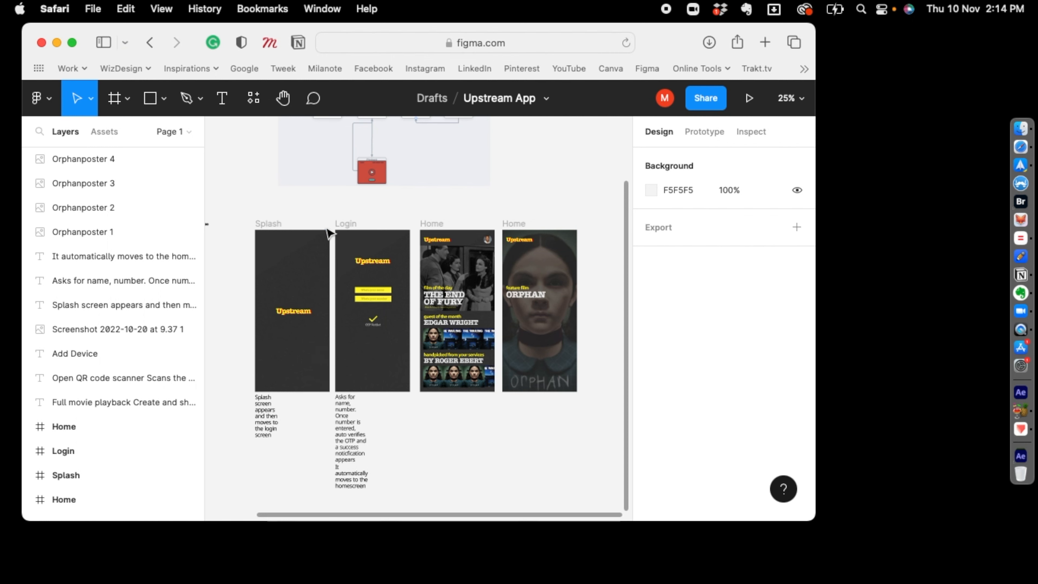
{"action": "left_click", "coordinate": [351, 223]}
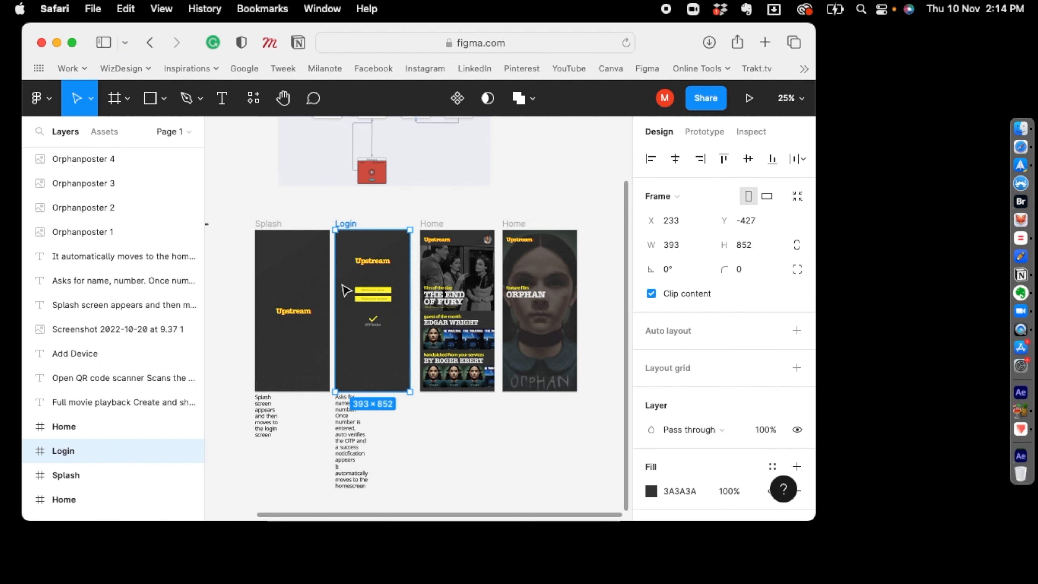
{"action": "left_click_drag", "start_coordinate": [237, 206], "coordinate": [576, 395]}
{"action": "left_click", "coordinate": [378, 246]}
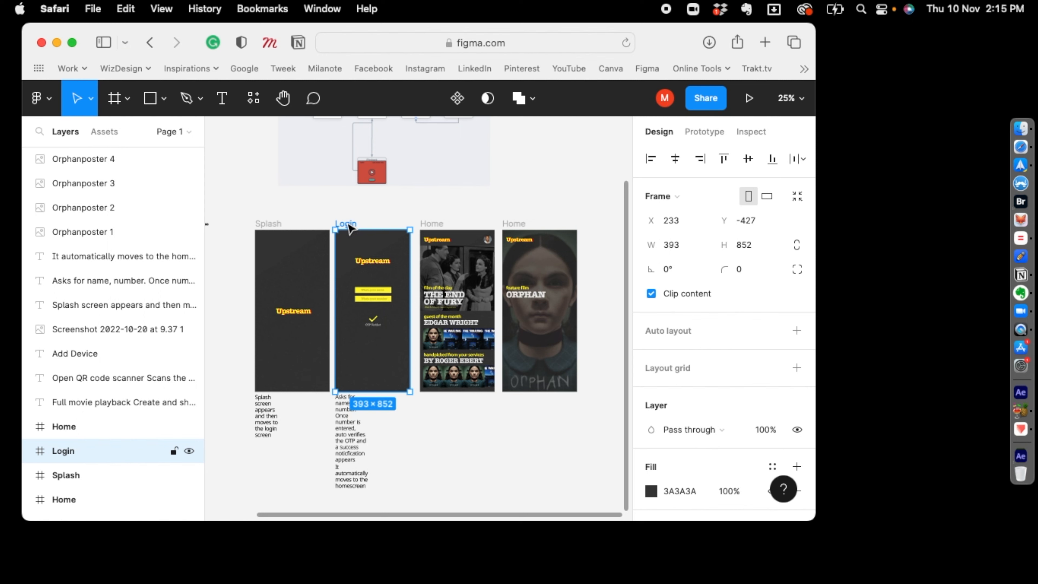
Run the ProtoPie plugin on the Login frame and export it as one scene to ProtoPie.
{"action": "left_click", "coordinate": [49, 107]}
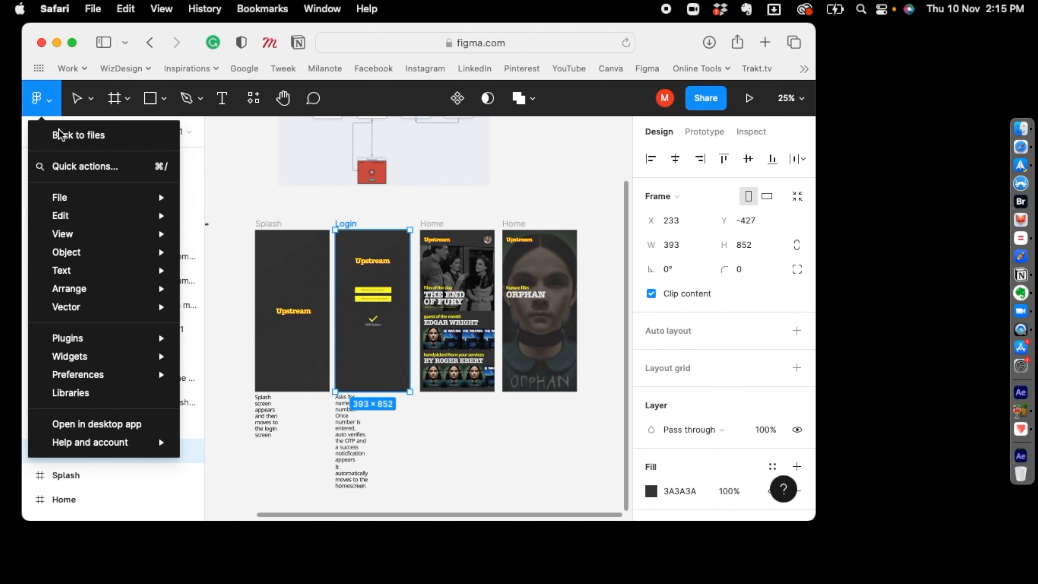
{"action": "mouse_move", "coordinate": [108, 339]}
{"action": "left_click", "coordinate": [224, 167]}
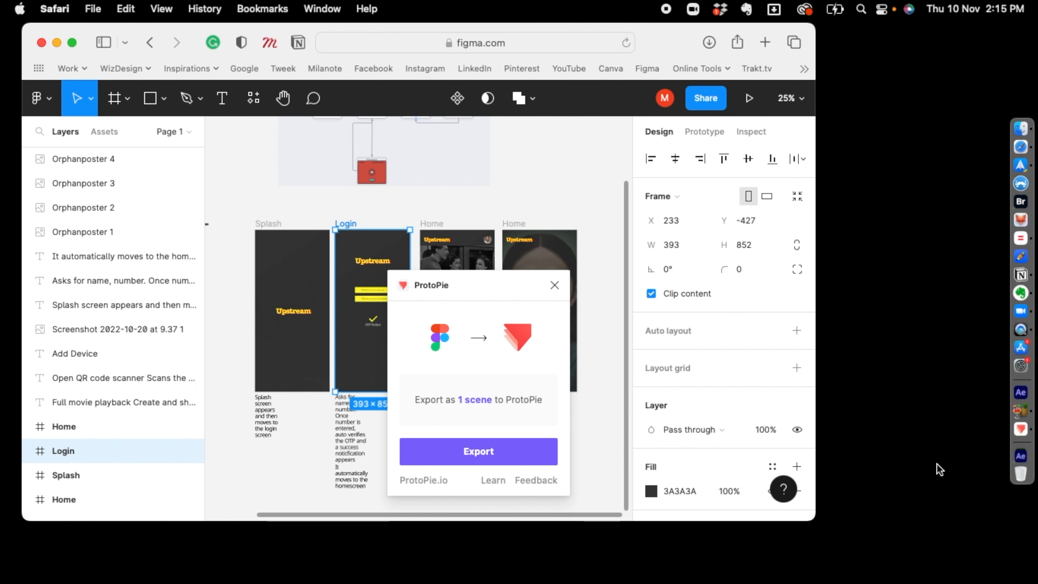
{"action": "left_click", "coordinate": [482, 454]}
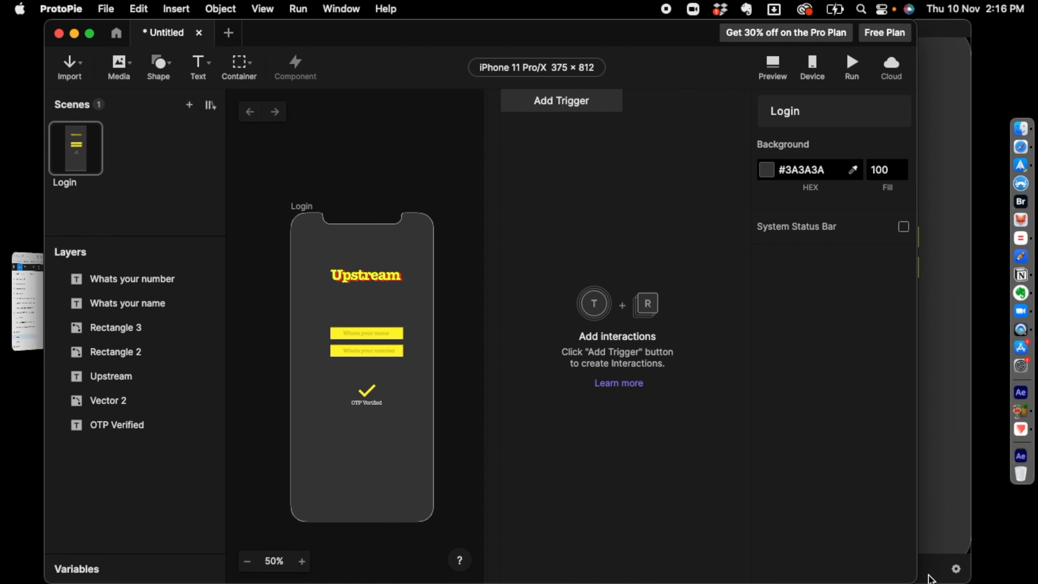
Resize and reposition the ProtoPie window to fit the screen, and check the Upstream title as a separate layer.
{"action": "left_click_drag", "start_coordinate": [916, 576], "coordinate": [963, 562]}
{"action": "left_click_drag", "start_coordinate": [338, 27], "coordinate": [318, 27]}
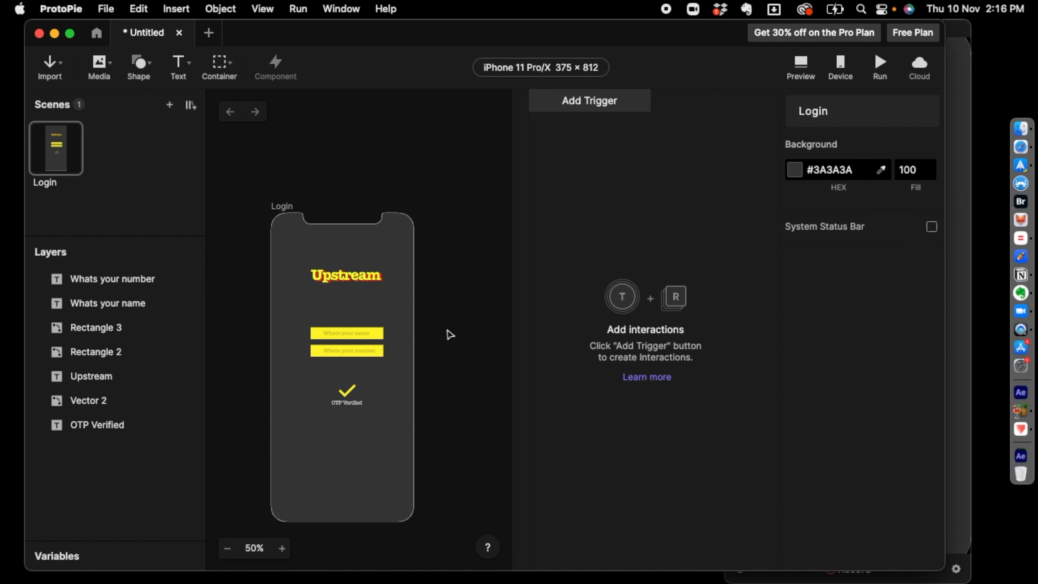
{"action": "left_click", "coordinate": [346, 276]}
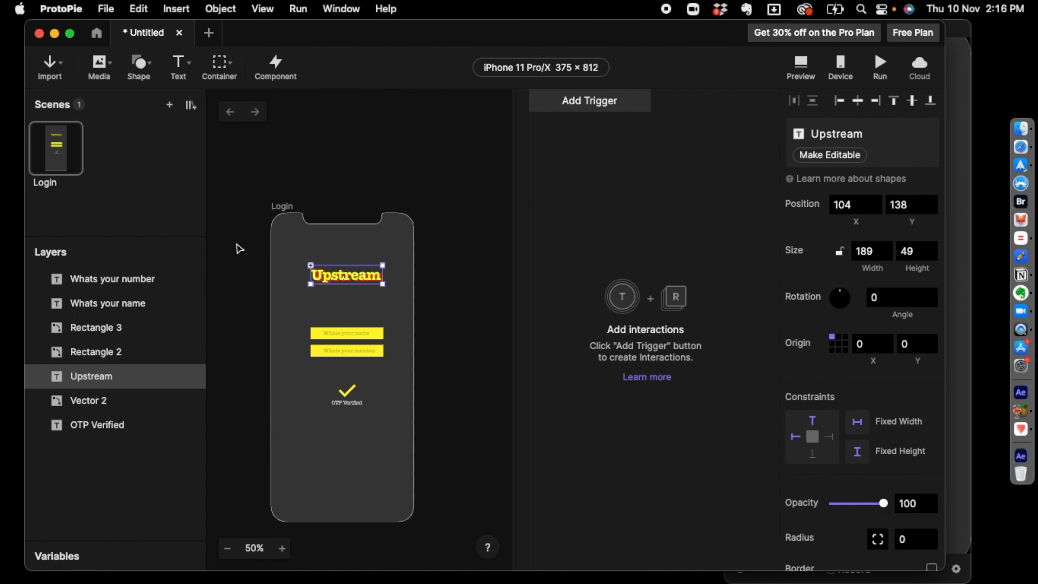
{"action": "left_click", "coordinate": [174, 178]}
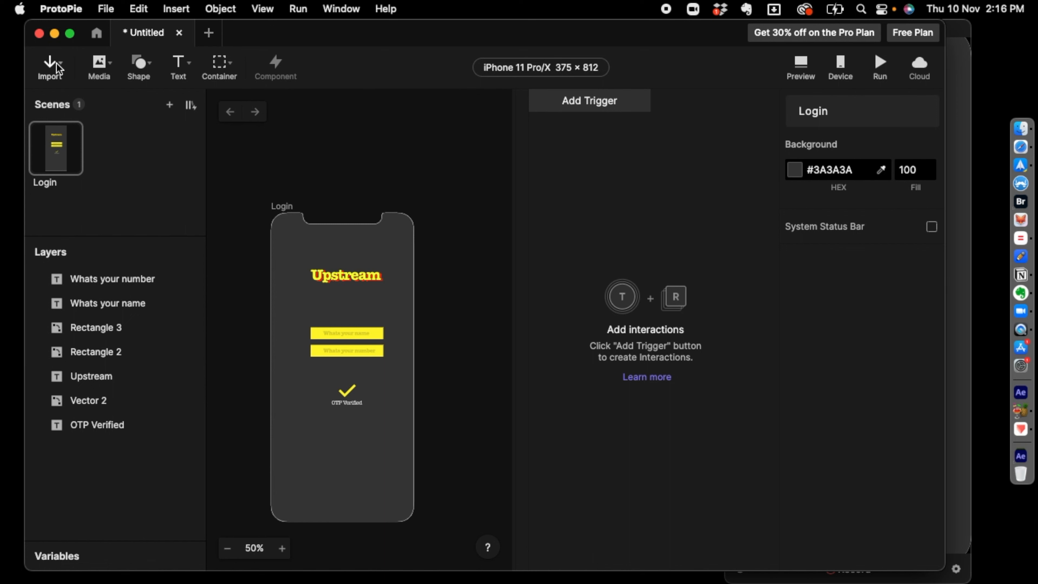
Review the available Media, Shape and Container insert options without adding anything to the Login scene.
{"action": "left_click", "coordinate": [109, 64]}
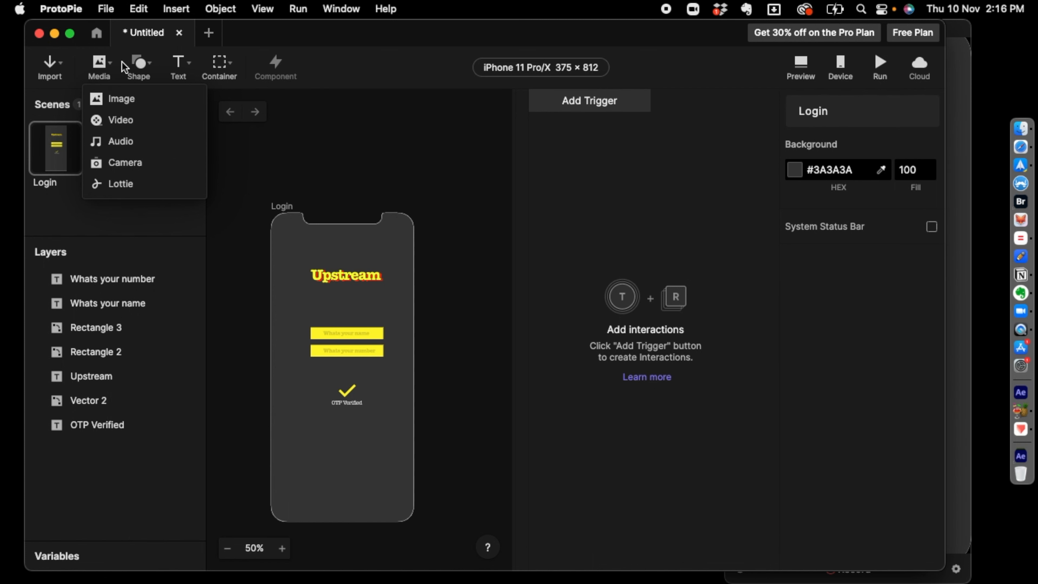
{"action": "left_click", "coordinate": [148, 67]}
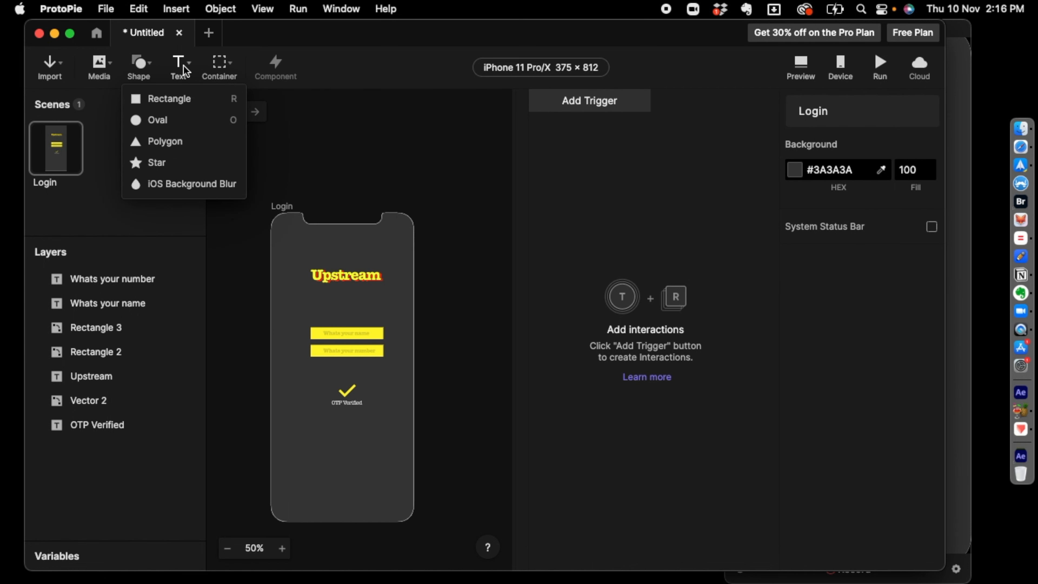
{"action": "left_click", "coordinate": [232, 66]}
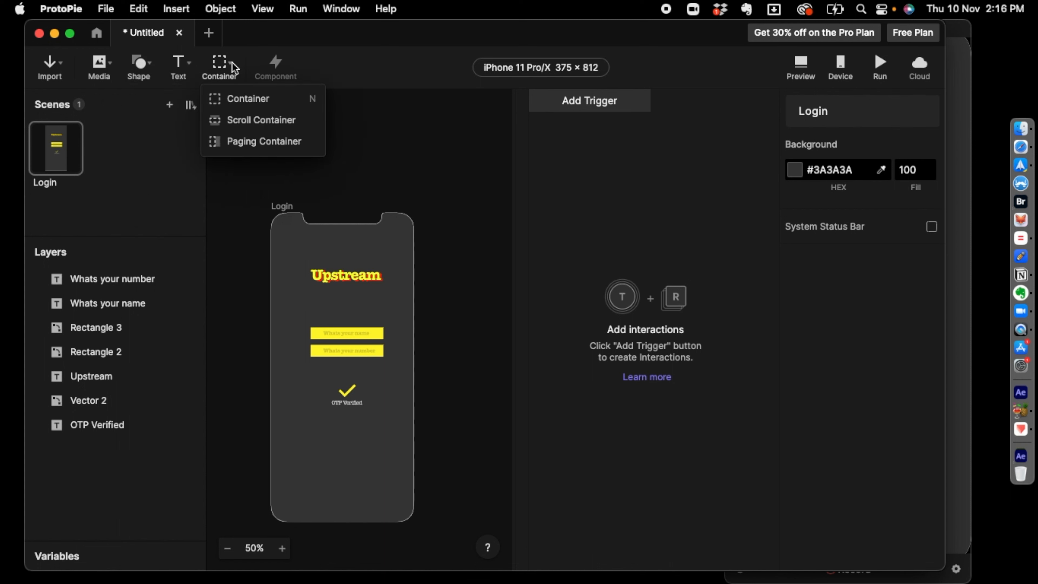
{"action": "left_click", "coordinate": [250, 56]}
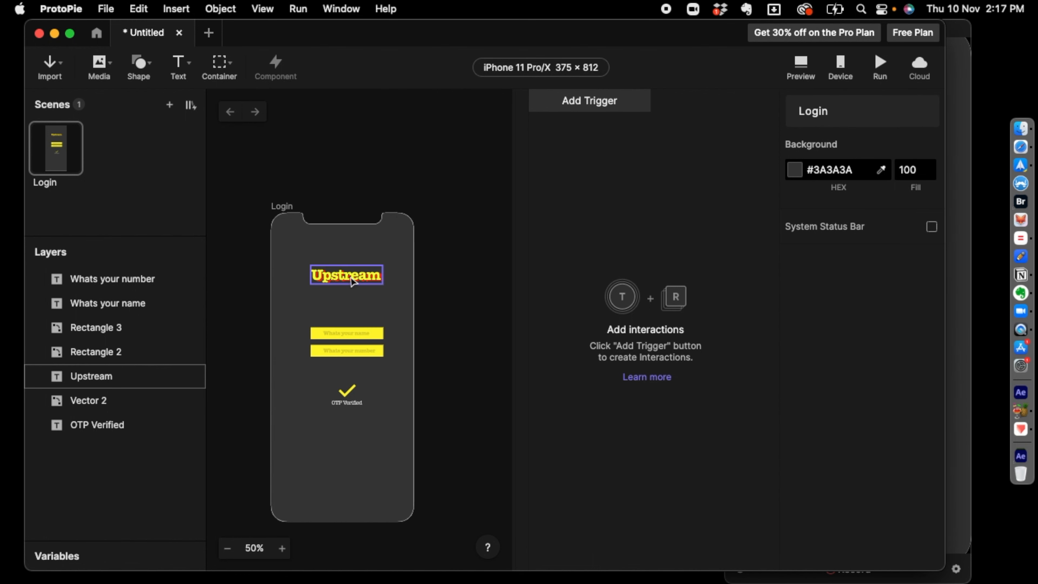
Review the Upstream title layer's properties in the Login scene and make the layer editable text.
{"action": "left_click", "coordinate": [344, 284]}
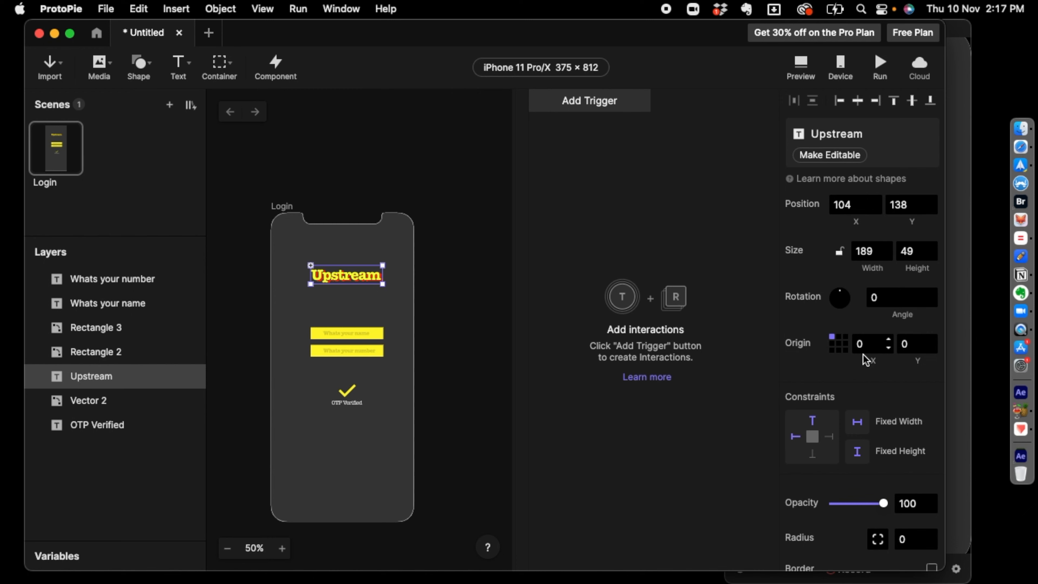
{"action": "scroll", "coordinate": [863, 352], "scroll_direction": "down", "scroll_amount": 5}
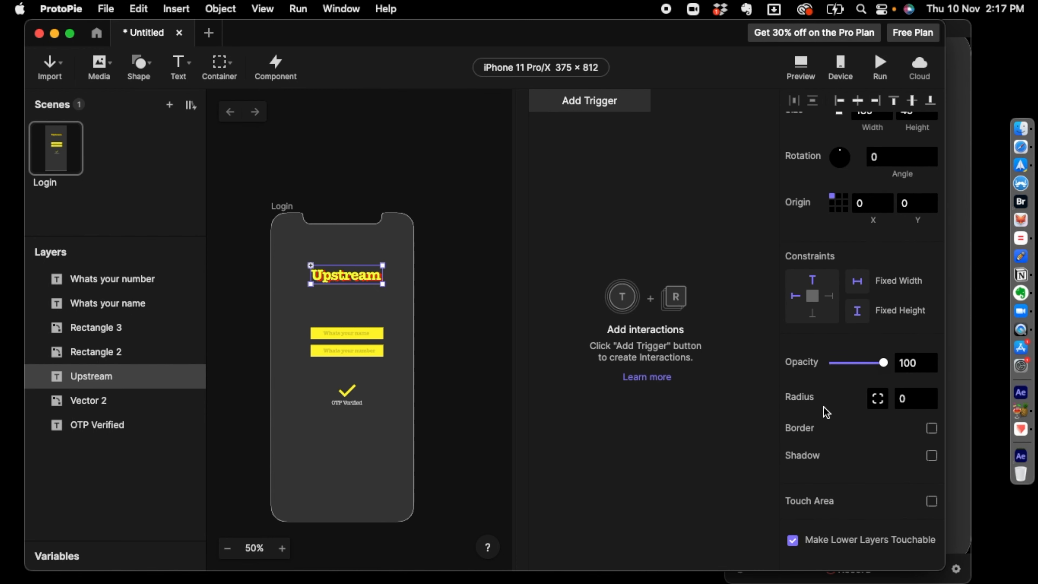
{"action": "scroll", "coordinate": [823, 407], "scroll_direction": "up", "scroll_amount": 5}
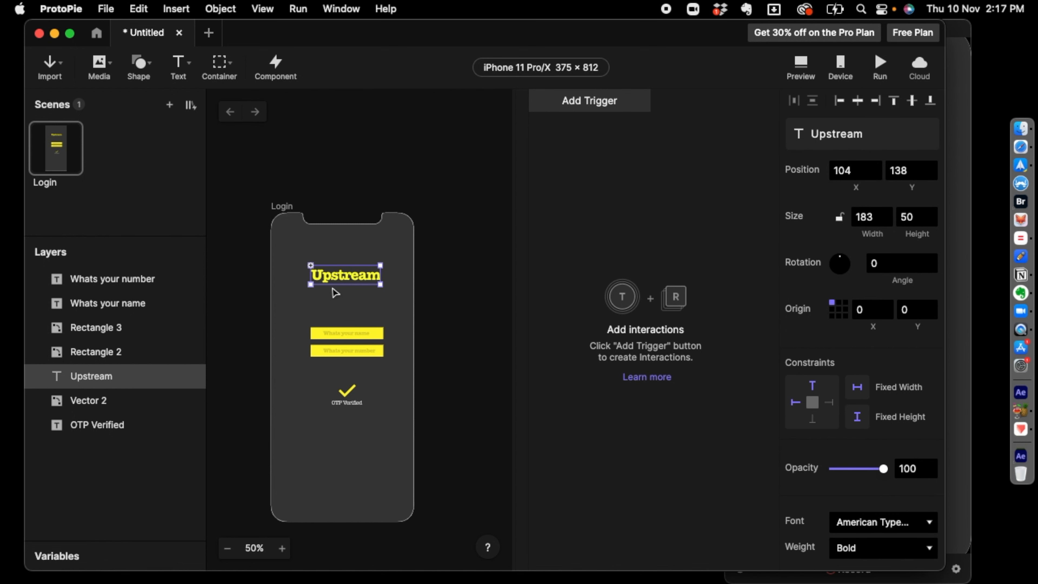
Undo the Upstream title's conversion to editable text and try out its opacity, border and shadow options.
{"action": "key", "text": "super+z"}
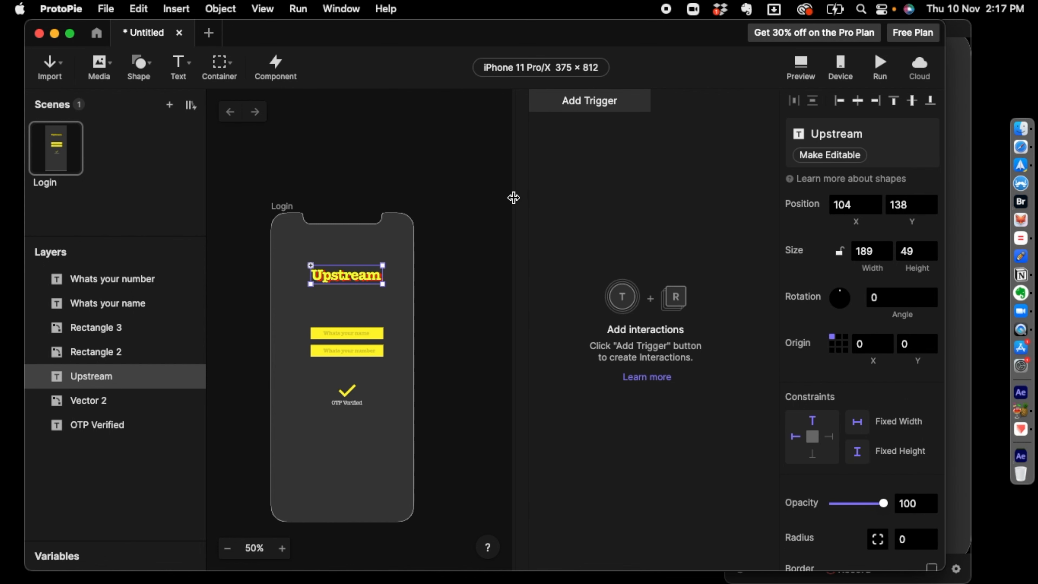
{"action": "scroll", "coordinate": [826, 384], "scroll_direction": "down", "scroll_amount": 5}
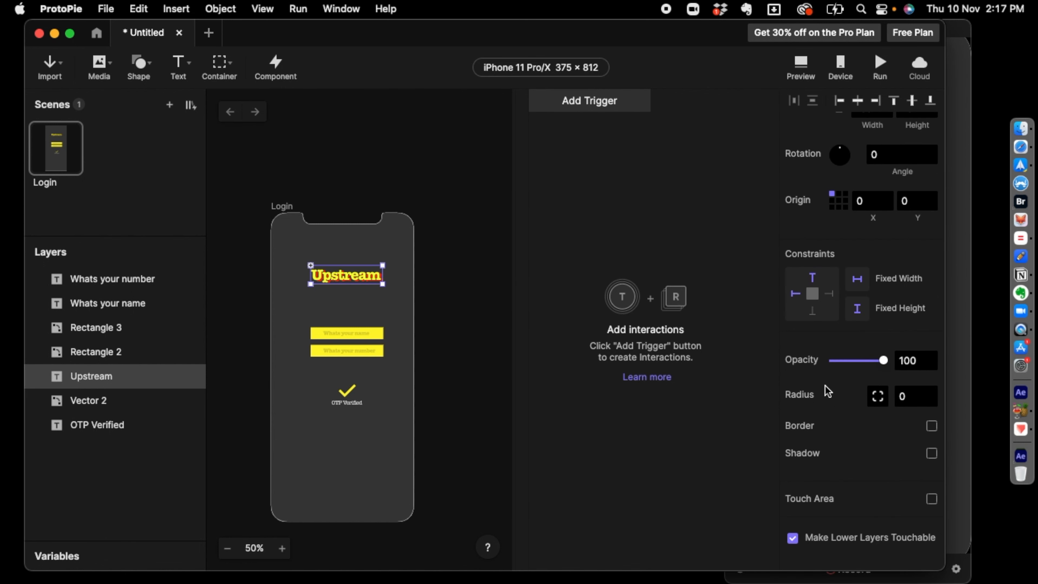
{"action": "left_click_drag", "start_coordinate": [853, 360], "coordinate": [904, 361]}
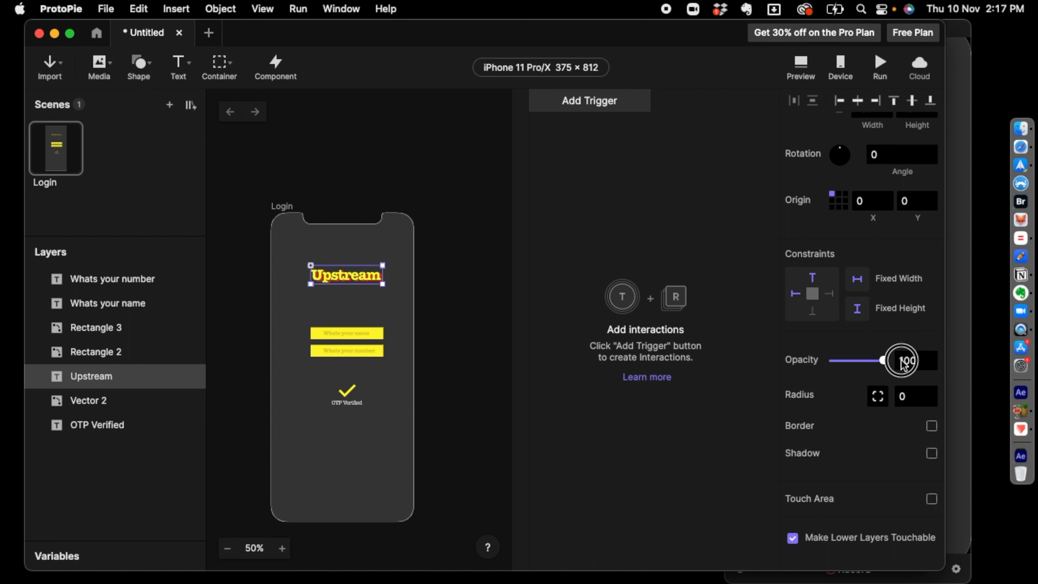
{"action": "left_click", "coordinate": [932, 426]}
{"action": "left_click", "coordinate": [932, 427]}
{"action": "left_click", "coordinate": [932, 453]}
{"action": "left_click", "coordinate": [932, 453]}
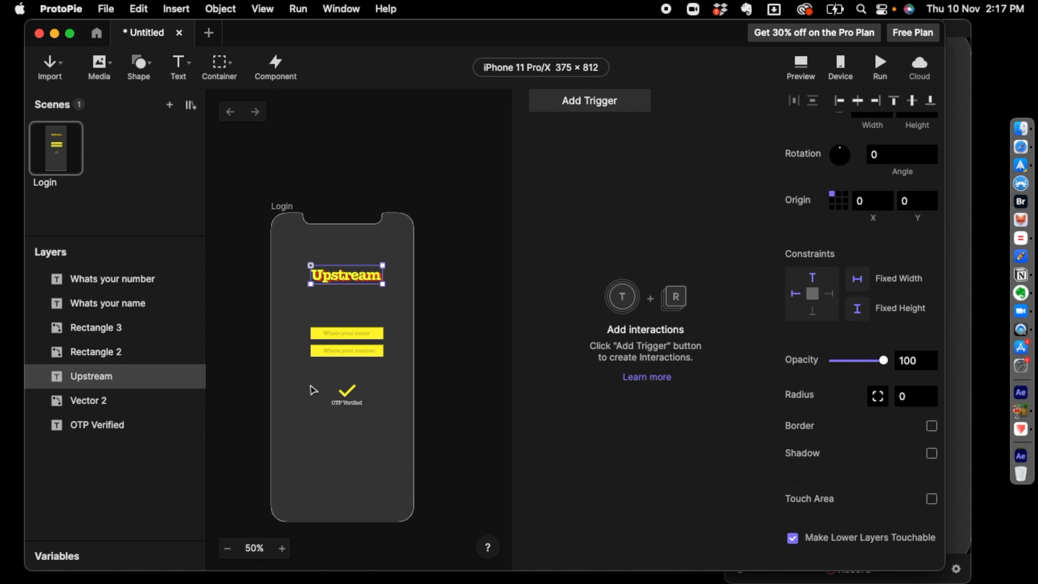
Delete the OTP Verified text and move the checkmark up to about Y 435, centred below the input fields.
{"action": "left_click", "coordinate": [313, 390]}
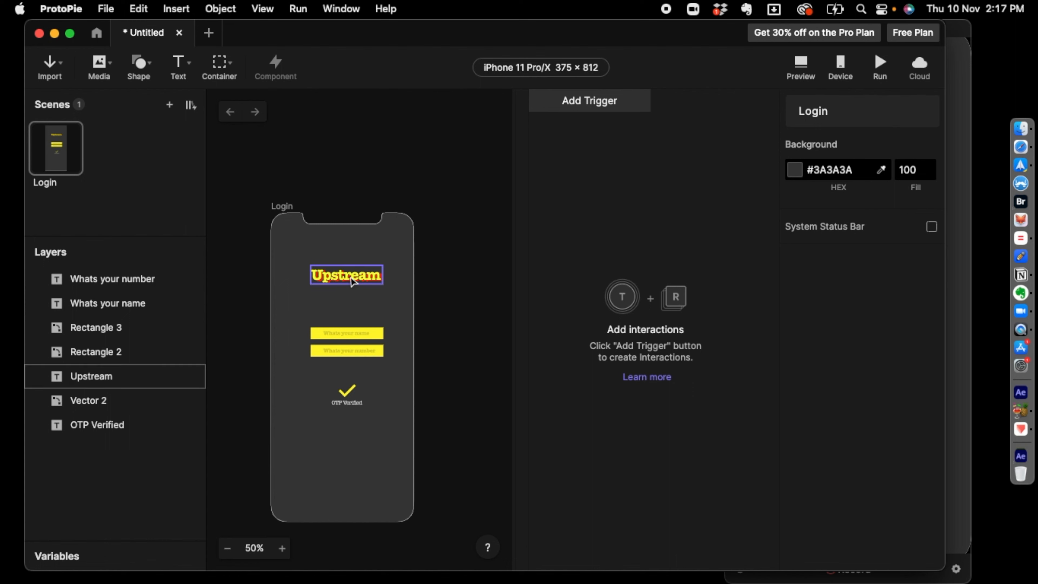
{"action": "left_click", "coordinate": [345, 394]}
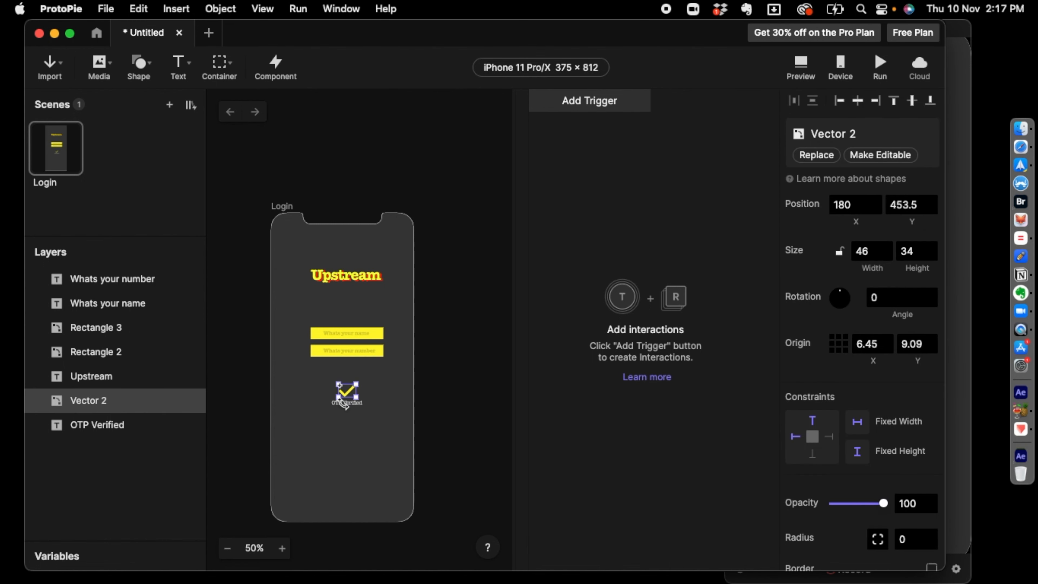
{"action": "left_click", "coordinate": [359, 445]}
{"action": "left_click", "coordinate": [343, 405]}
{"action": "key", "text": "Delete"}
{"action": "mouse_move", "coordinate": [345, 393]}
{"action": "left_mouse_down"}
{"action": "mouse_move", "coordinate": [349, 403]}
{"action": "mouse_move", "coordinate": [350, 385]}
{"action": "left_mouse_up"}
{"action": "left_click", "coordinate": [338, 429]}
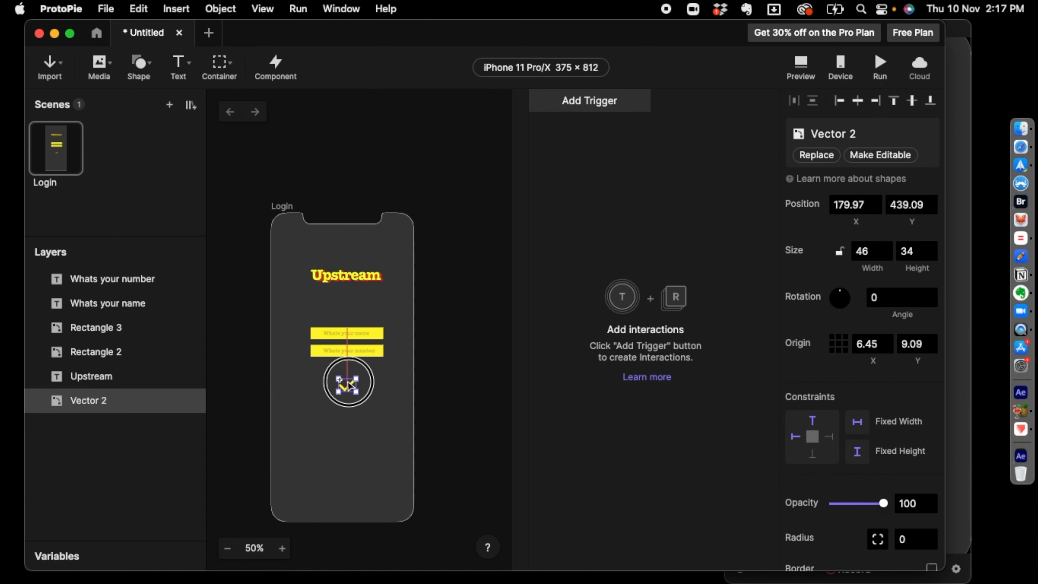
{"action": "left_click", "coordinate": [317, 441]}
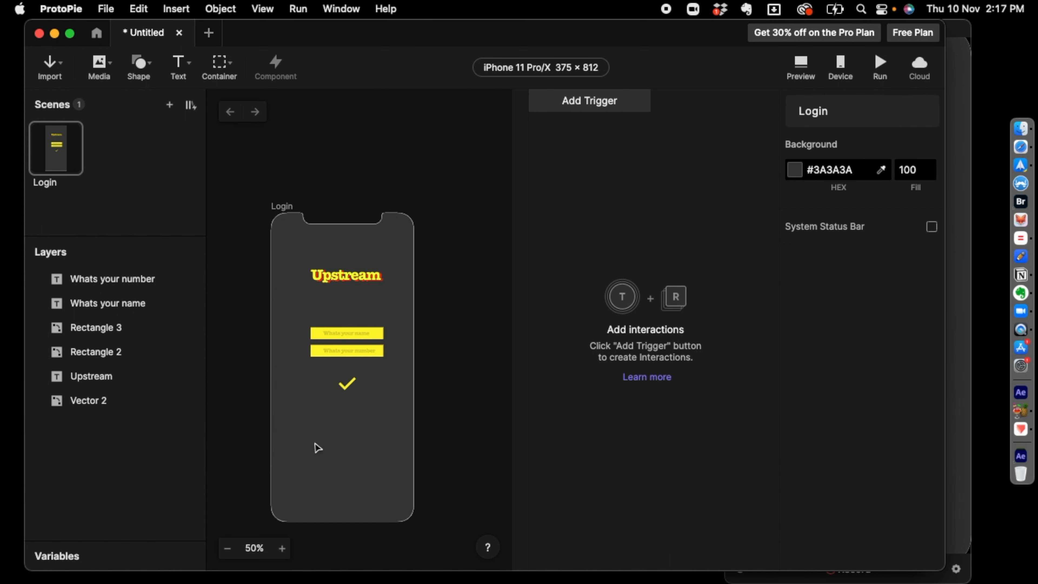
Add a Long Press trigger to the checkmark layer and widen the ProtoPie window slightly.
{"action": "left_click", "coordinate": [345, 390]}
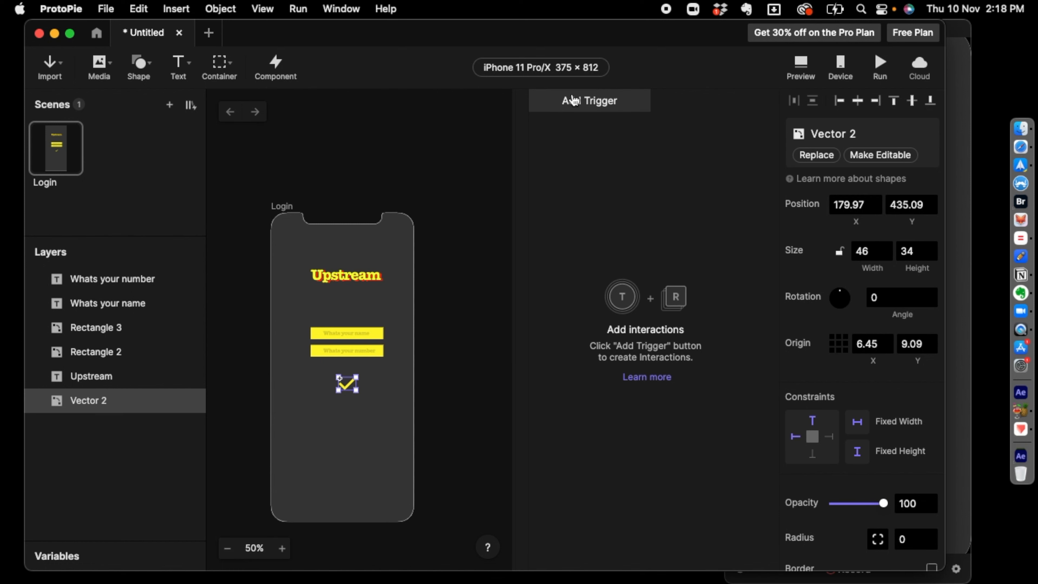
{"action": "left_click", "coordinate": [573, 101]}
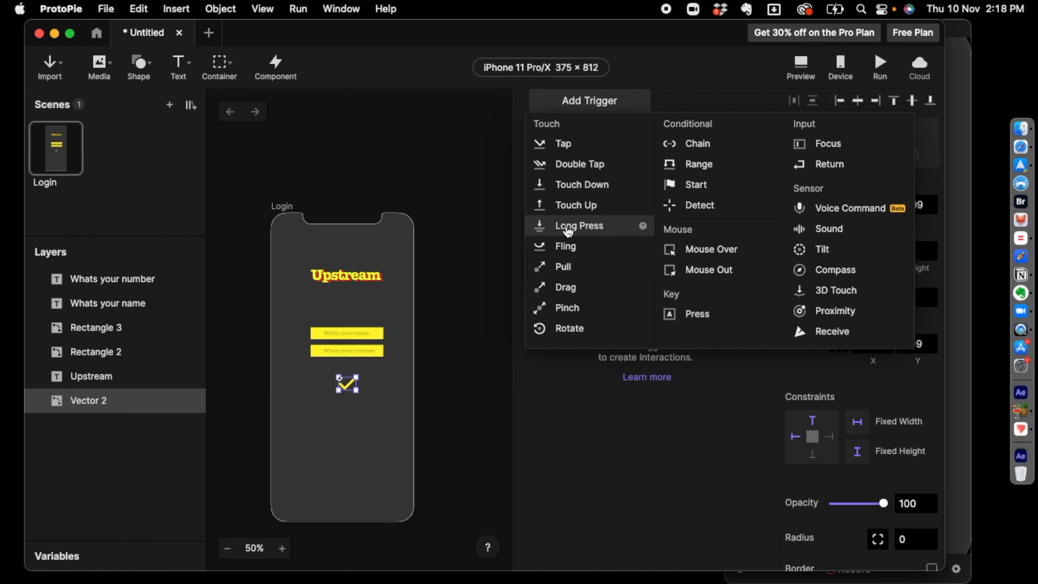
{"action": "left_click", "coordinate": [568, 226]}
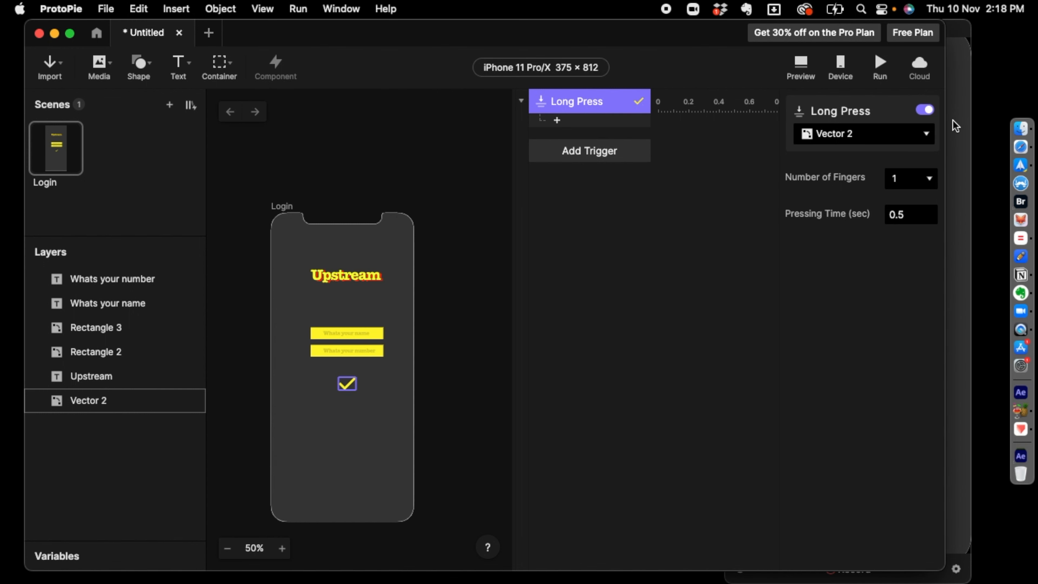
{"action": "left_click_drag", "start_coordinate": [953, 124], "coordinate": [980, 121]}
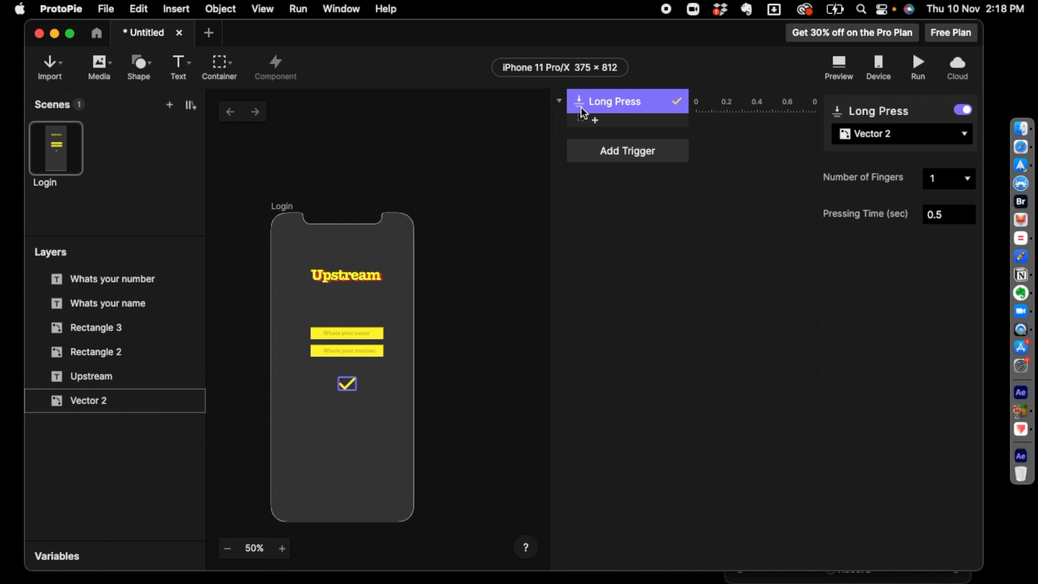
Add a Rotate response to the Long Press trigger that rotates the checkmark by 90 degrees.
{"action": "left_click", "coordinate": [595, 121]}
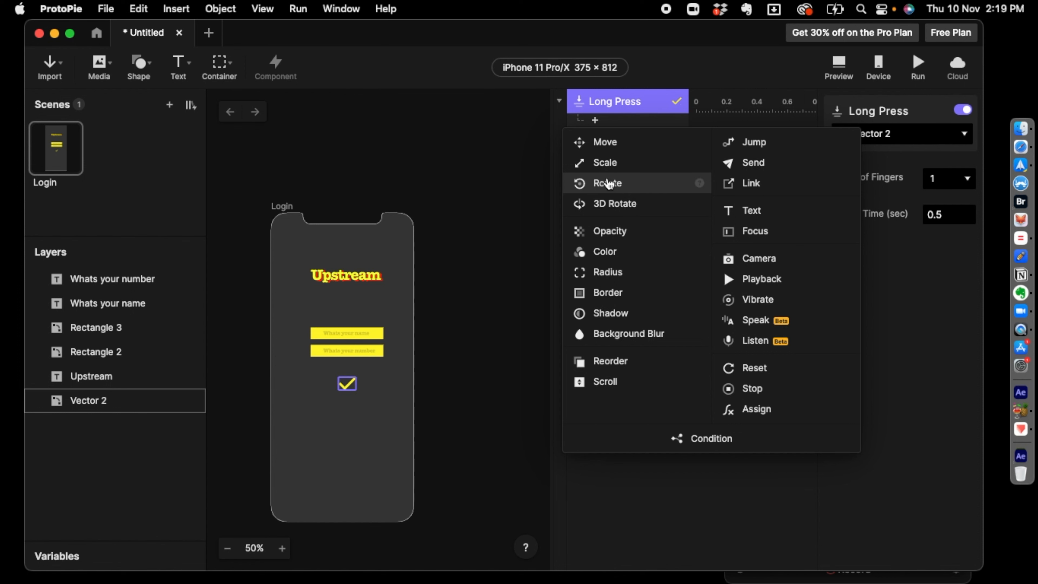
{"action": "left_click", "coordinate": [629, 184]}
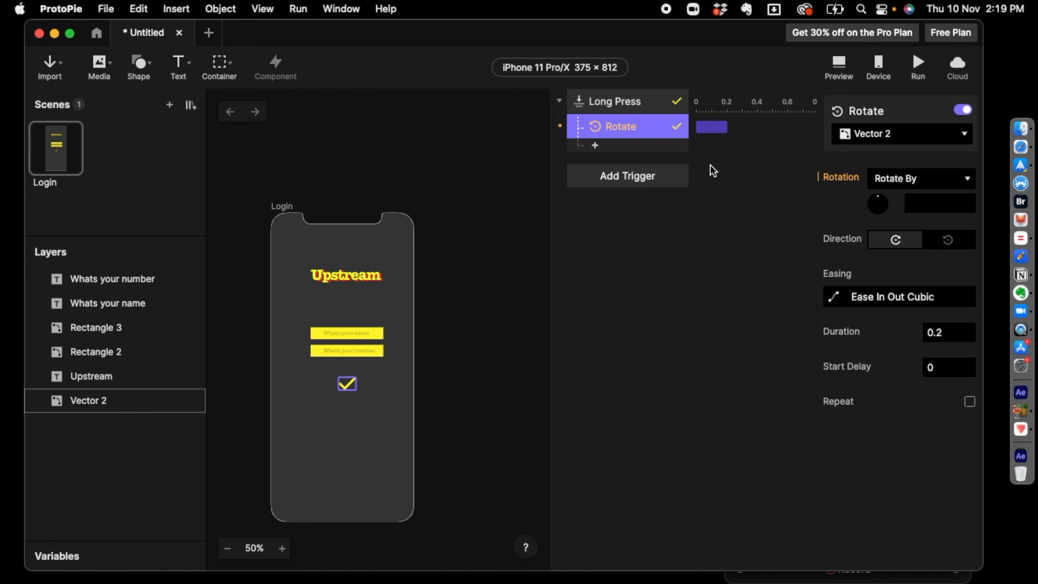
{"action": "left_click", "coordinate": [885, 201]}
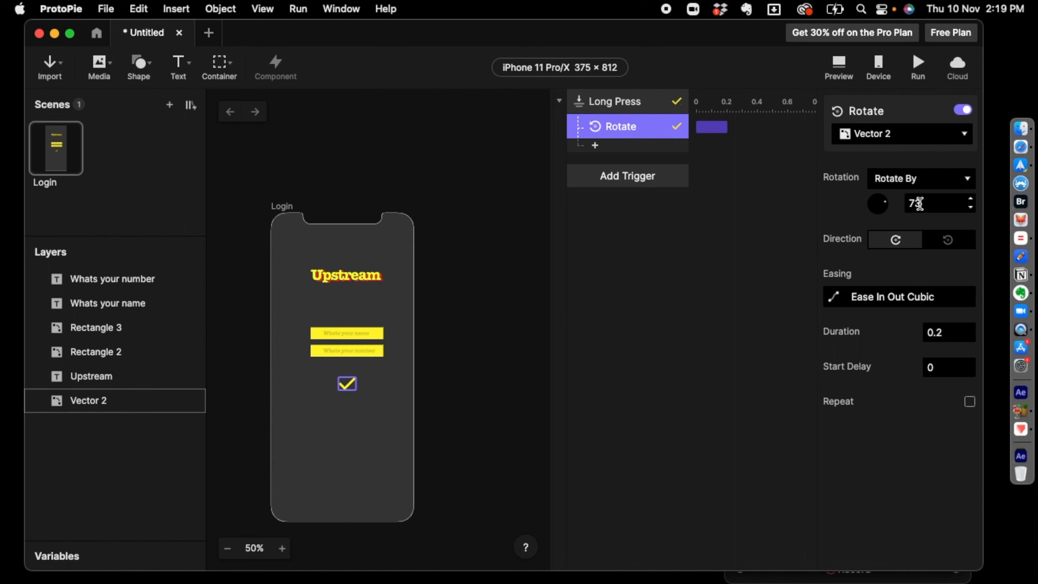
{"action": "left_click", "coordinate": [932, 204]}
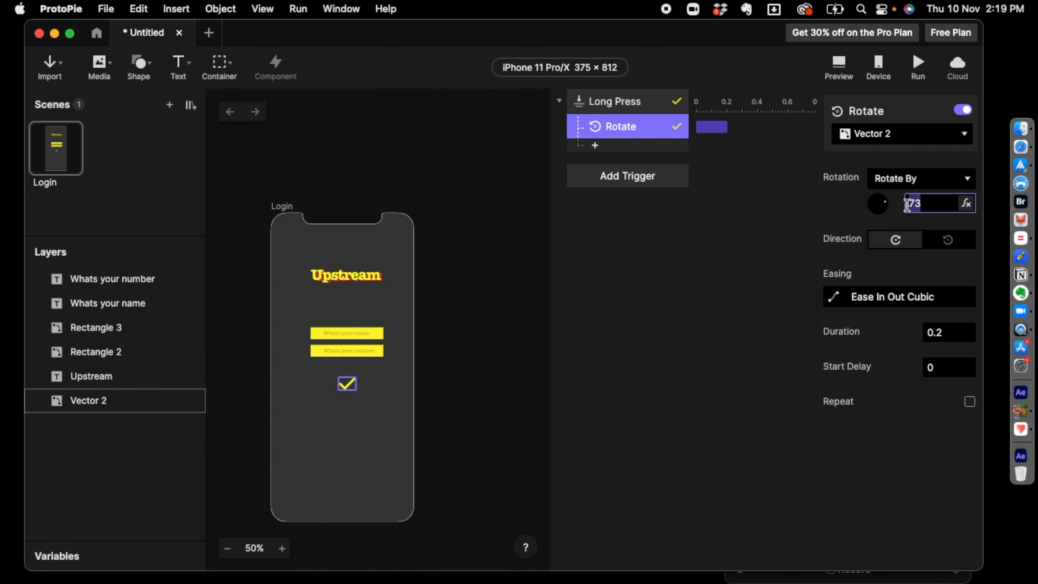
{"action": "type", "text": "90"}
{"action": "key", "text": "Return"}
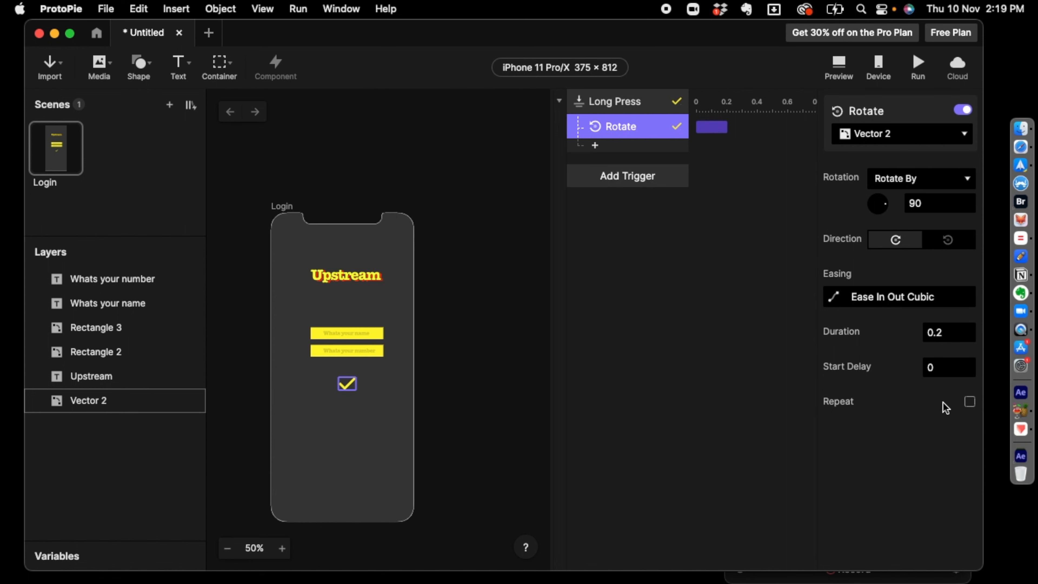
Preview the Login scene, test the long press on the checkmark, and close the preview.
{"action": "left_click", "coordinate": [843, 68]}
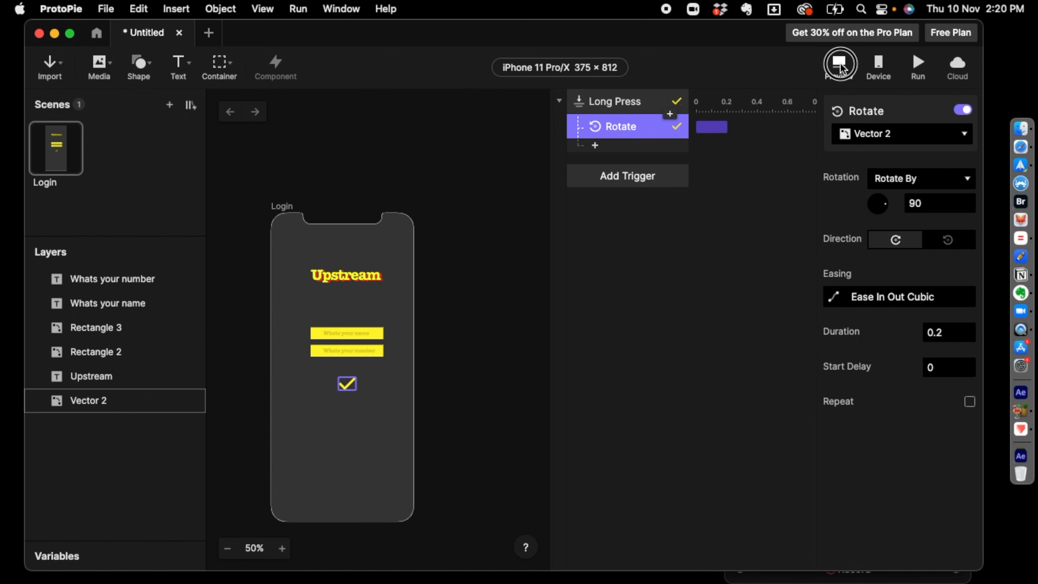
{"action": "left_click", "coordinate": [849, 328]}
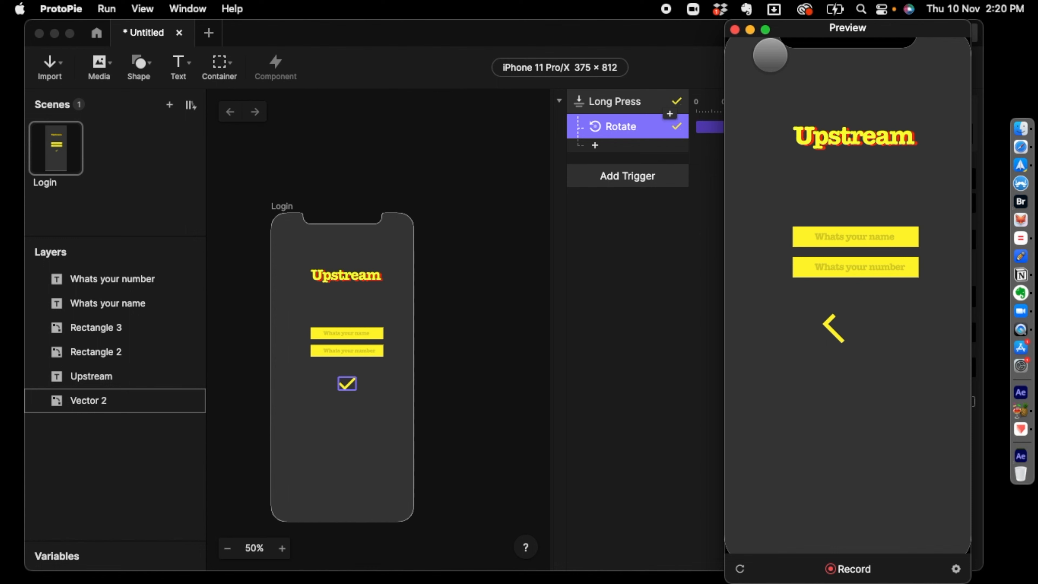
{"action": "left_click", "coordinate": [735, 29]}
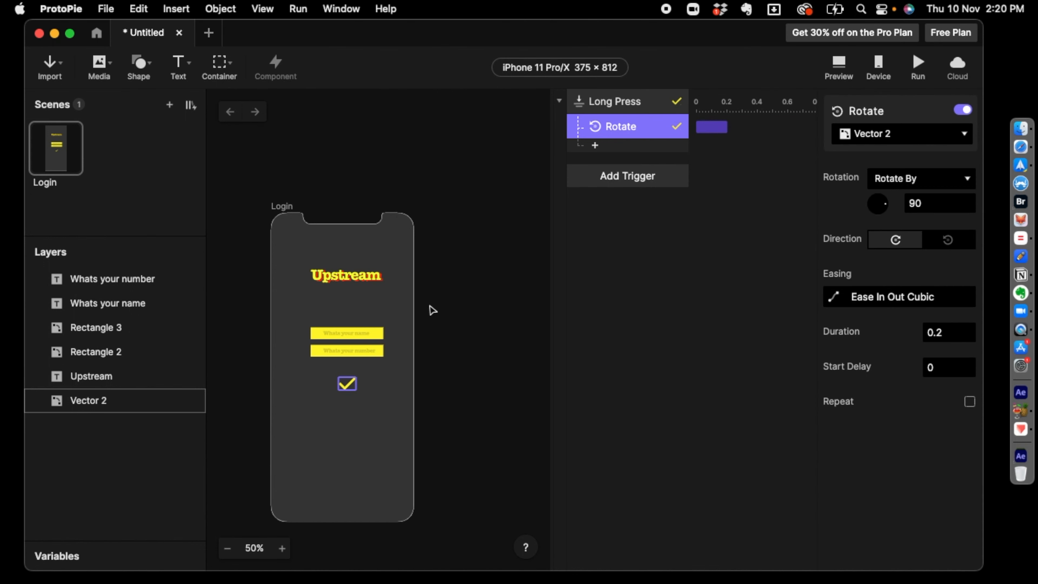
Check the checkmark's Rotate response and try rotating the checkmark layer itself to 158 degrees.
{"action": "left_click", "coordinate": [348, 384]}
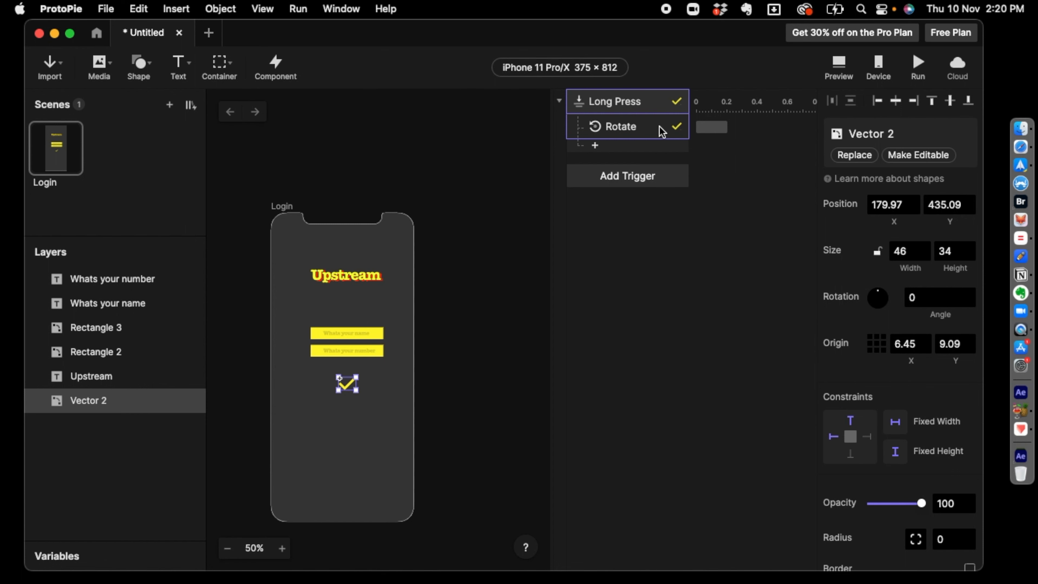
{"action": "left_click", "coordinate": [647, 130]}
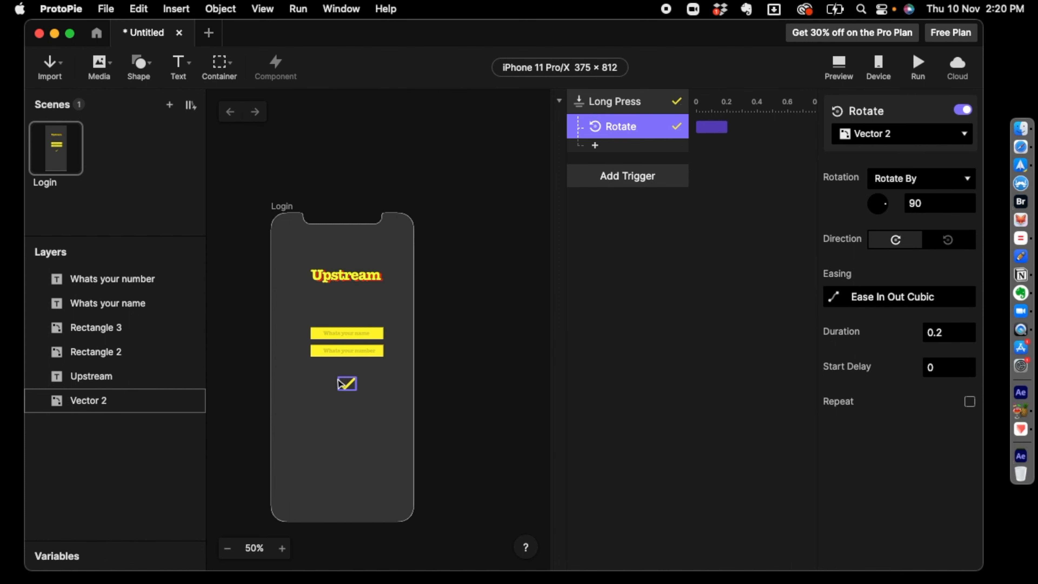
{"action": "left_click", "coordinate": [339, 385]}
{"action": "scroll", "coordinate": [877, 255], "scroll_direction": "down", "scroll_amount": 2}
{"action": "left_click_drag", "start_coordinate": [877, 255], "coordinate": [880, 263]}
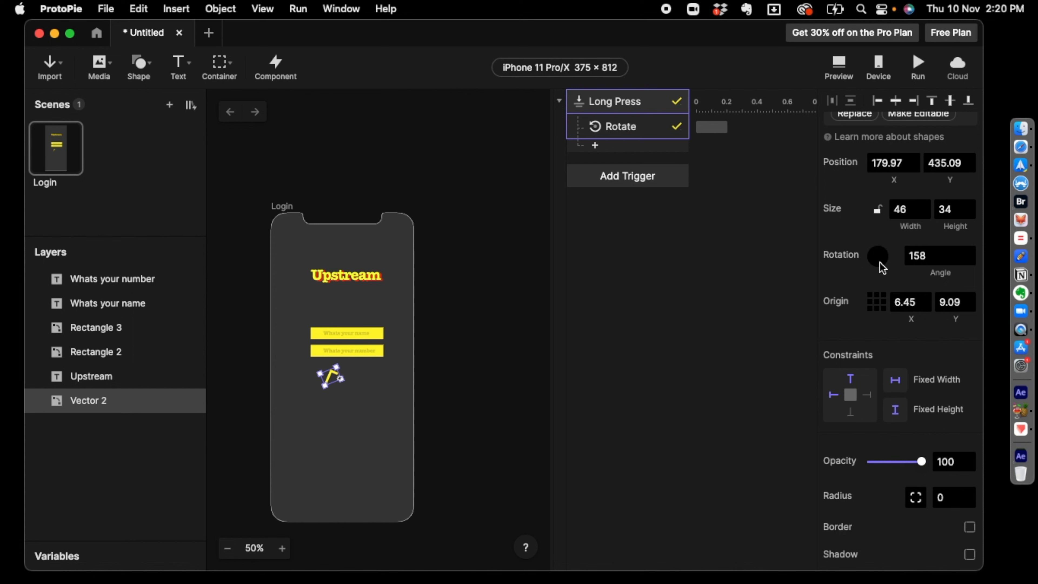
Try different origin points for the checkmark layer and set its origin to the centre at 50, 50.
{"action": "left_click", "coordinate": [877, 308]}
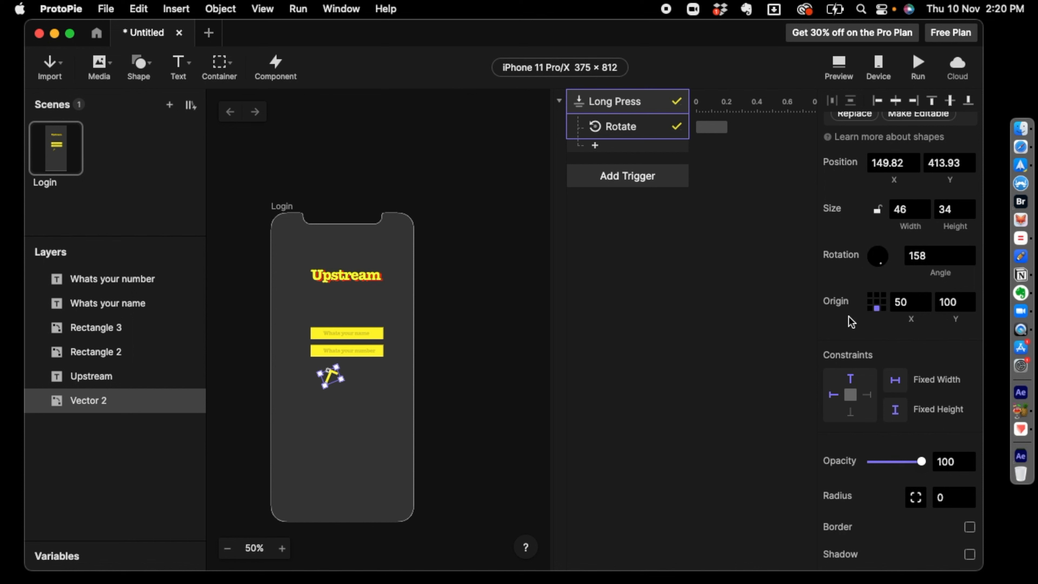
{"action": "left_click", "coordinate": [877, 302]}
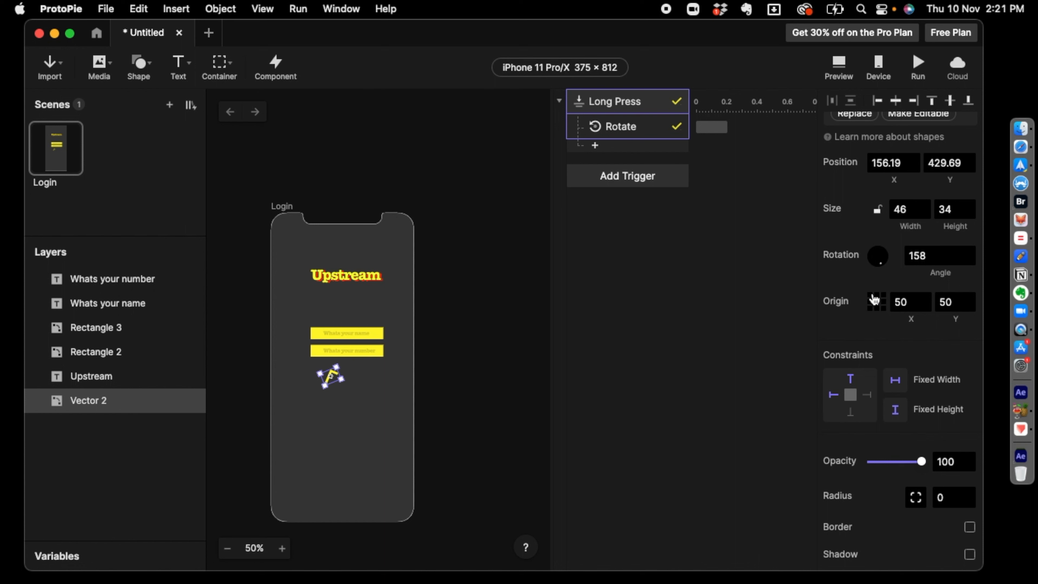
{"action": "left_click", "coordinate": [871, 302]}
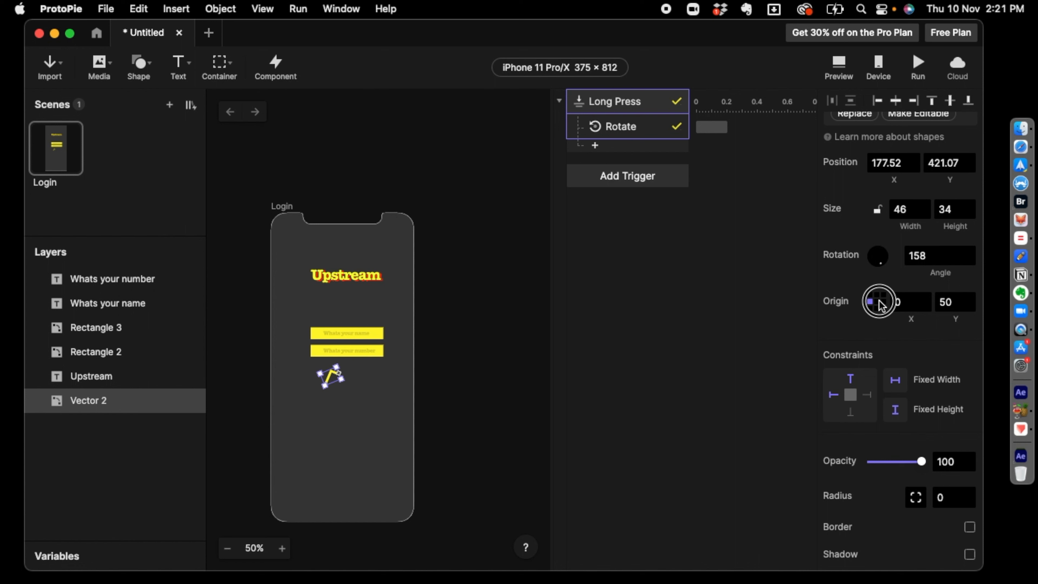
{"action": "left_click", "coordinate": [877, 296]}
{"action": "left_click", "coordinate": [877, 302]}
{"action": "left_click", "coordinate": [884, 302]}
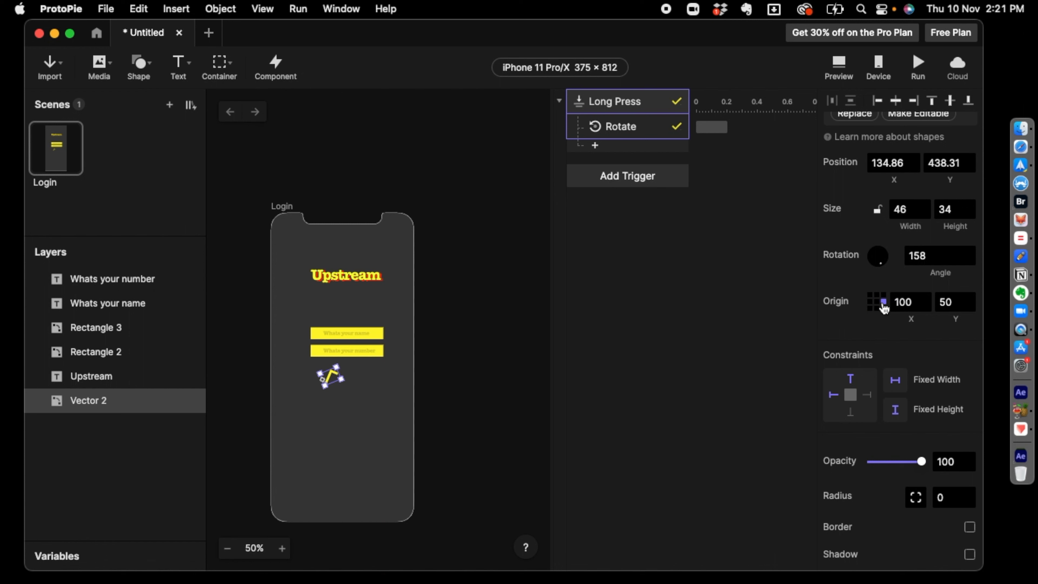
{"action": "left_click", "coordinate": [877, 302]}
Reset the checkmark's rotation to 0 and move it back below the input fields, to about X 198, Y 432.
{"action": "double_click", "coordinate": [912, 256]}
{"action": "type", "text": "0"}
{"action": "key", "text": "Return"}
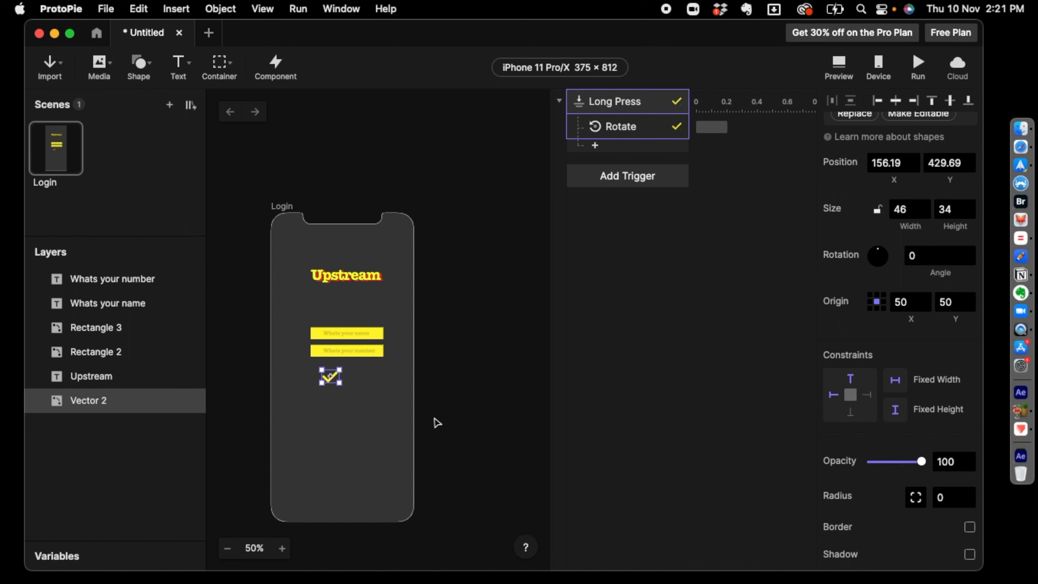
{"action": "left_click", "coordinate": [336, 372]}
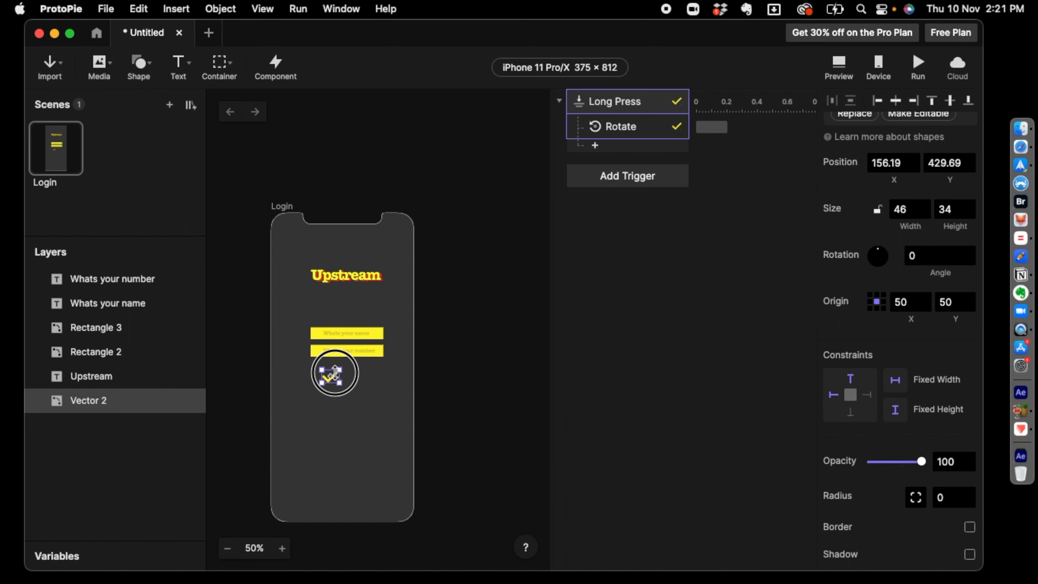
{"action": "left_click_drag", "start_coordinate": [332, 373], "coordinate": [351, 380]}
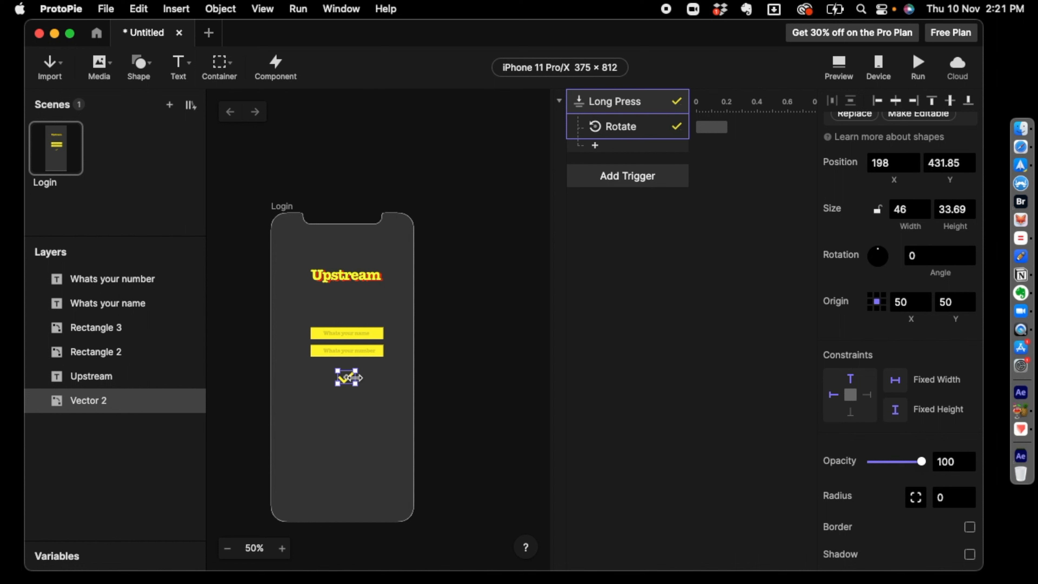
{"action": "left_click", "coordinate": [569, 344]}
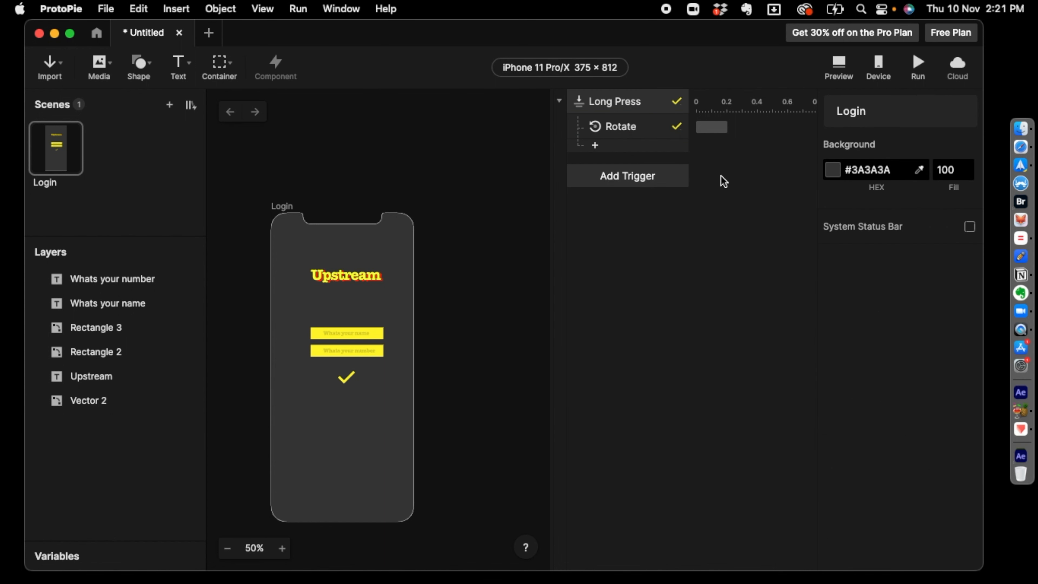
Preview the scene again and test the checkmark's long-press rotation around its new centre origin.
{"action": "left_click", "coordinate": [346, 378]}
{"action": "left_click", "coordinate": [546, 290]}
{"action": "left_click", "coordinate": [838, 63]}
{"action": "left_click", "coordinate": [852, 320]}
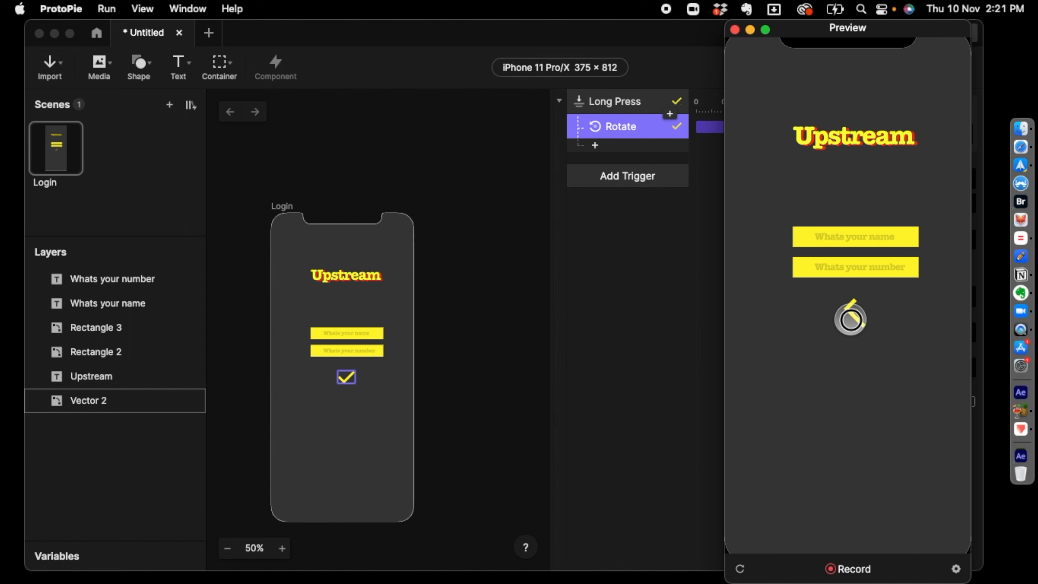
{"action": "left_click", "coordinate": [611, 320]}
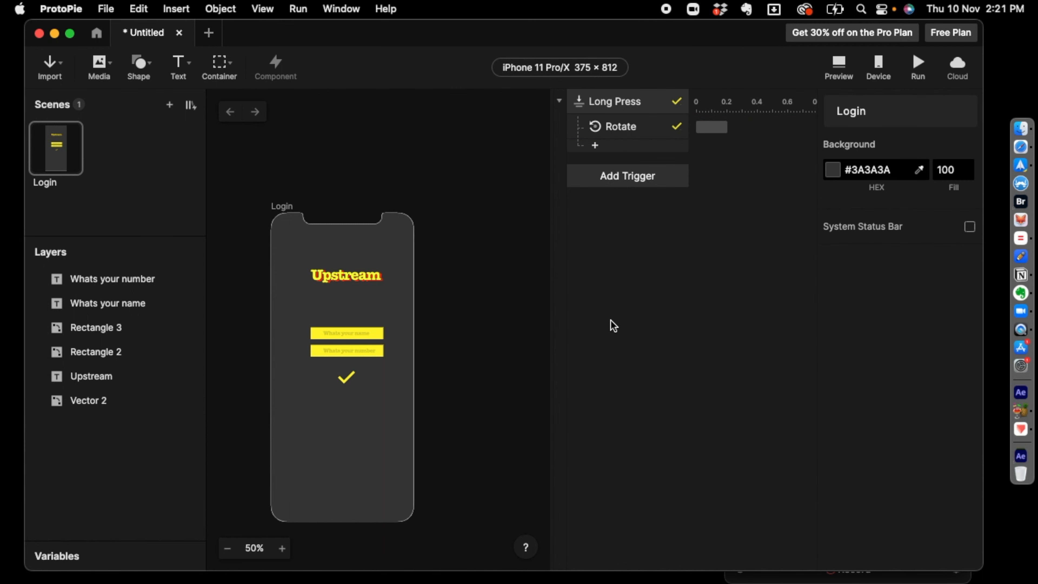
Set the checkmark's existing long-press Rotate response to rotate by 30 degrees.
{"action": "left_click", "coordinate": [353, 379]}
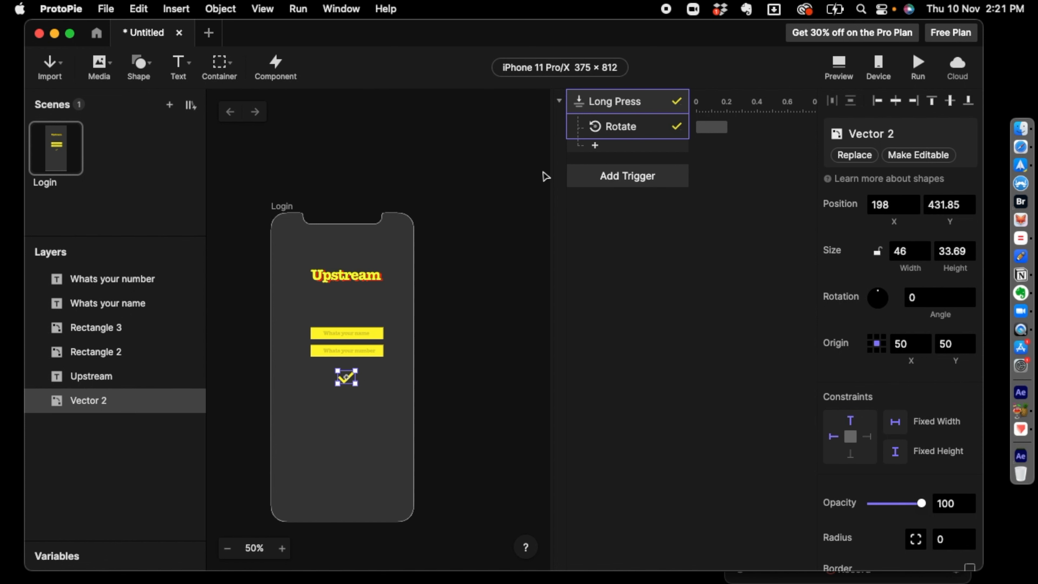
{"action": "left_click", "coordinate": [616, 132]}
{"action": "left_click", "coordinate": [919, 203]}
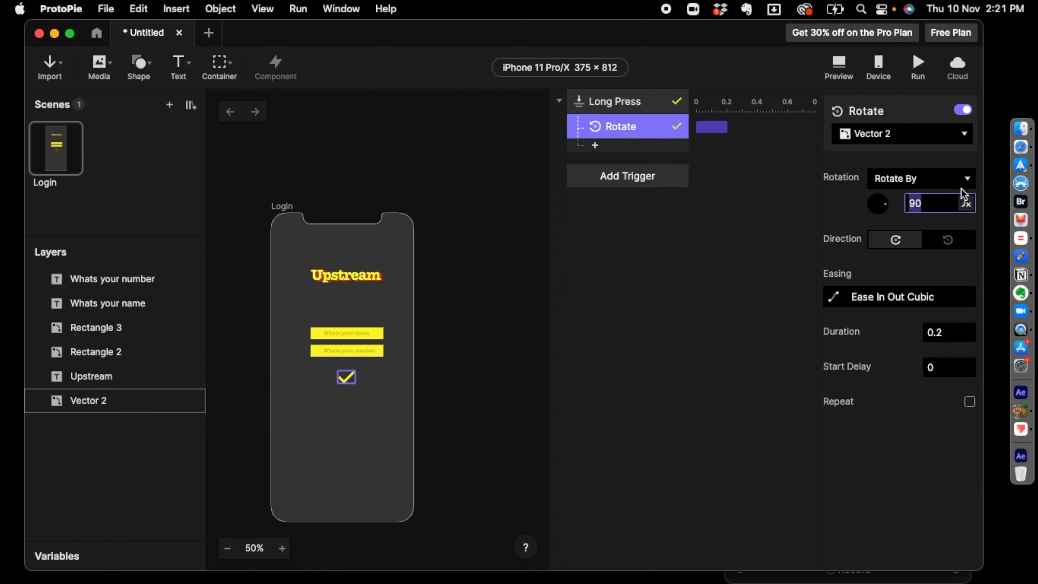
{"action": "type", "text": "30"}
{"action": "key", "text": "Return"}
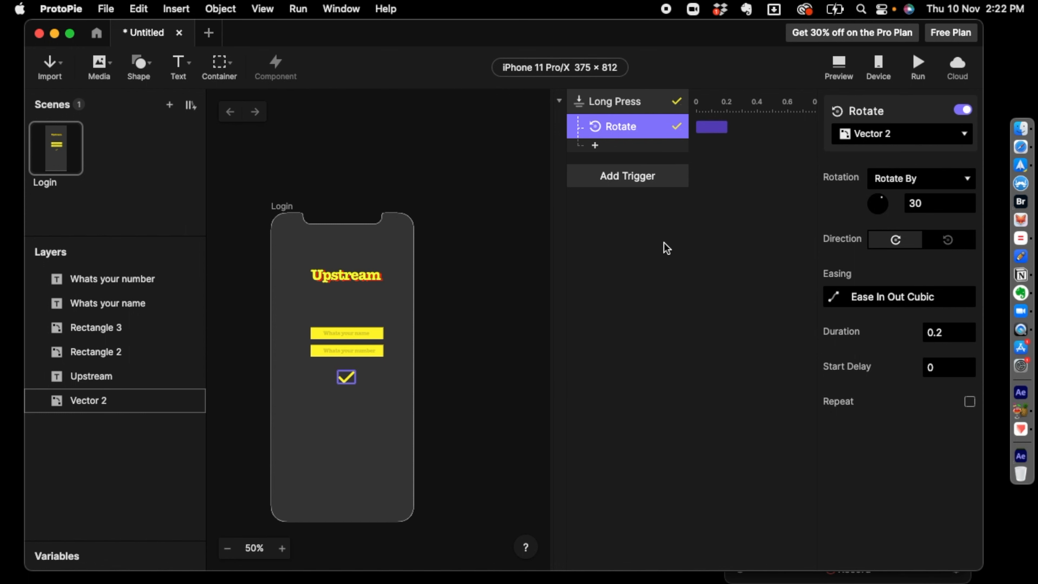
{"action": "left_click", "coordinate": [656, 251]}
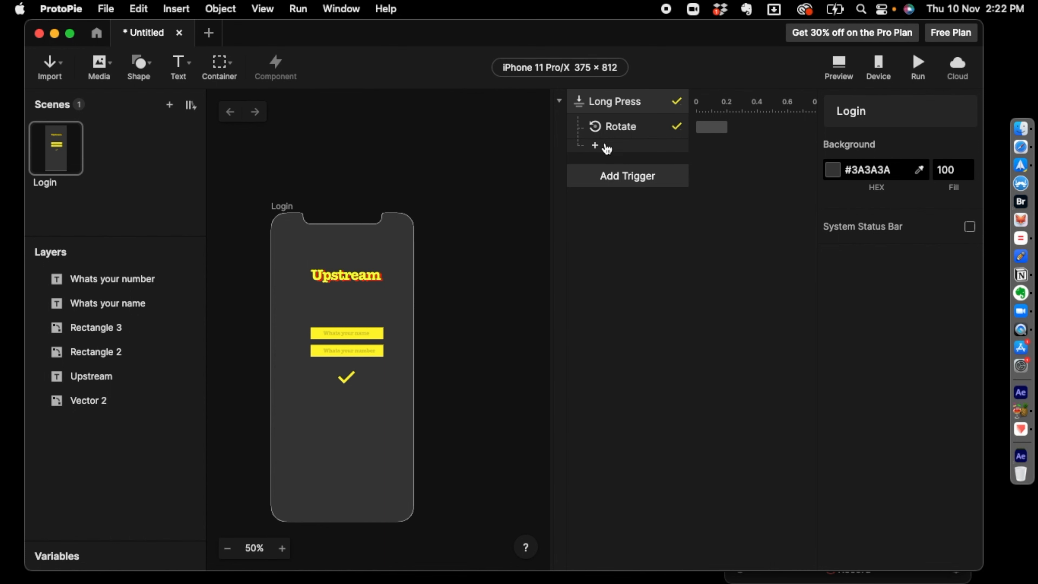
Add a second Rotate response to the checkmark's Long Press trigger, turning it counter-clockwise by 30 degrees with a 0.2 start delay.
{"action": "left_click", "coordinate": [595, 146]}
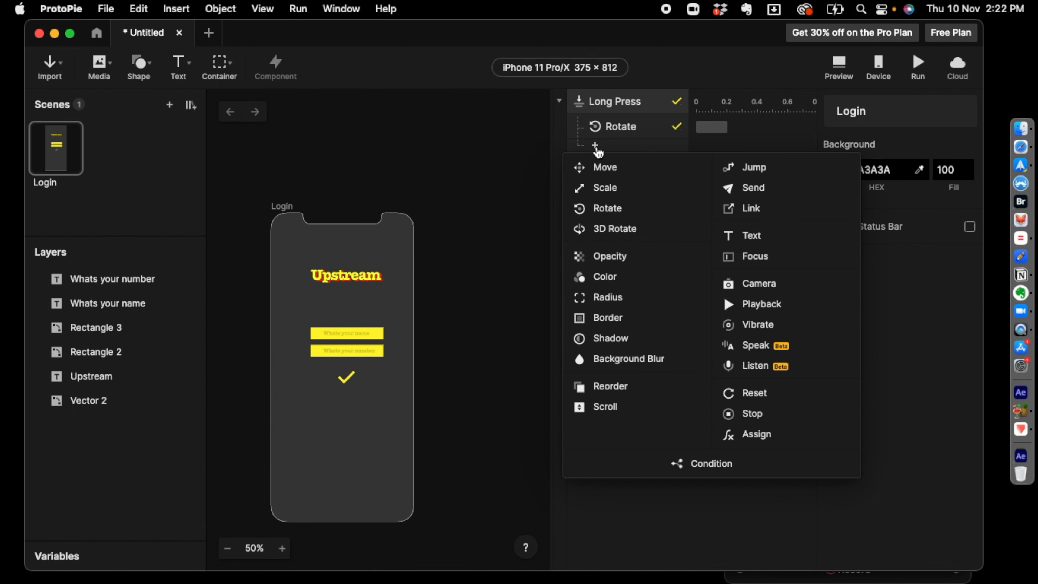
{"action": "left_click", "coordinate": [607, 208]}
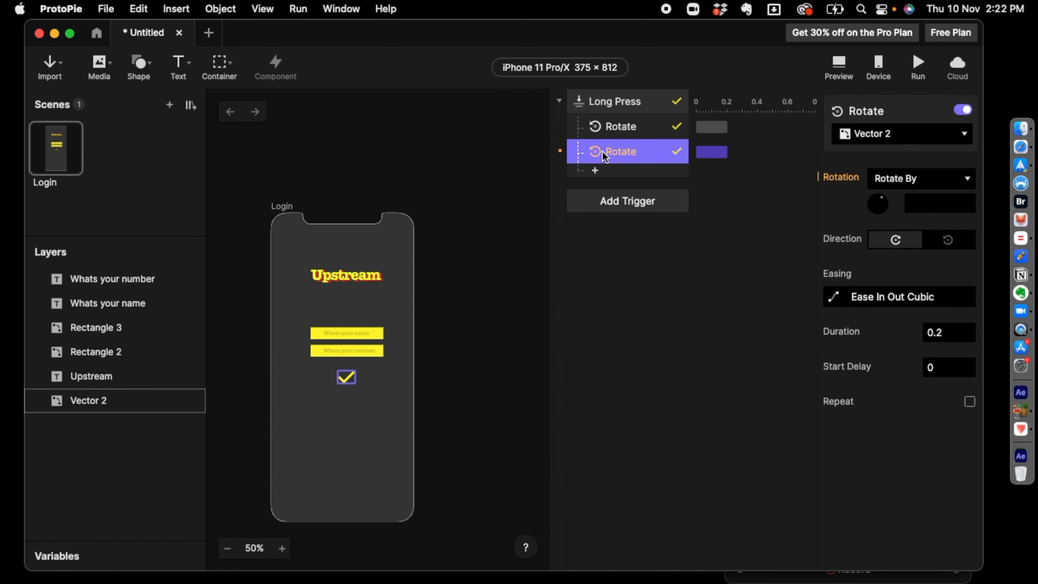
{"action": "left_click", "coordinate": [947, 241]}
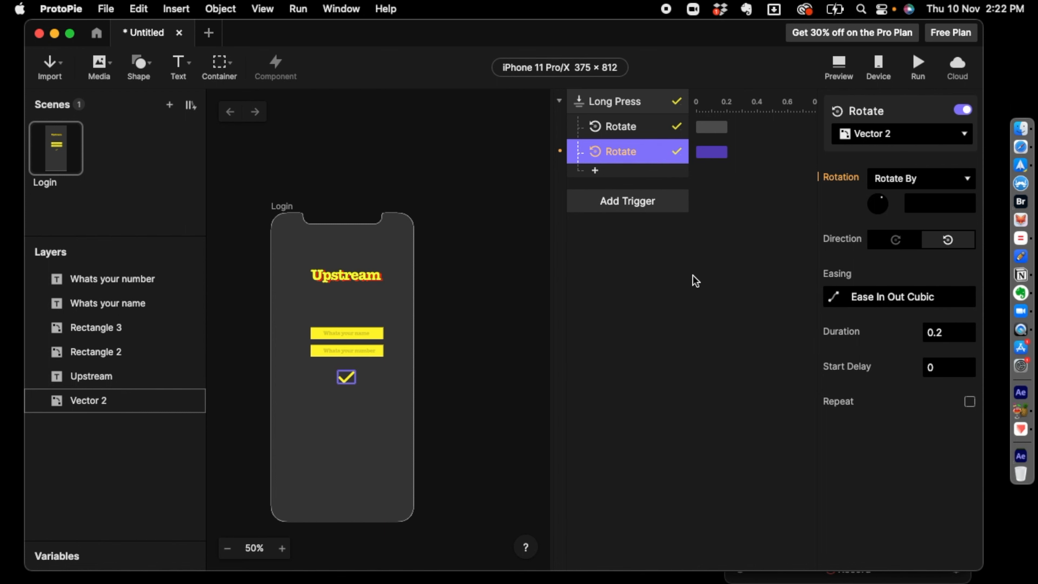
{"action": "left_click", "coordinate": [928, 202]}
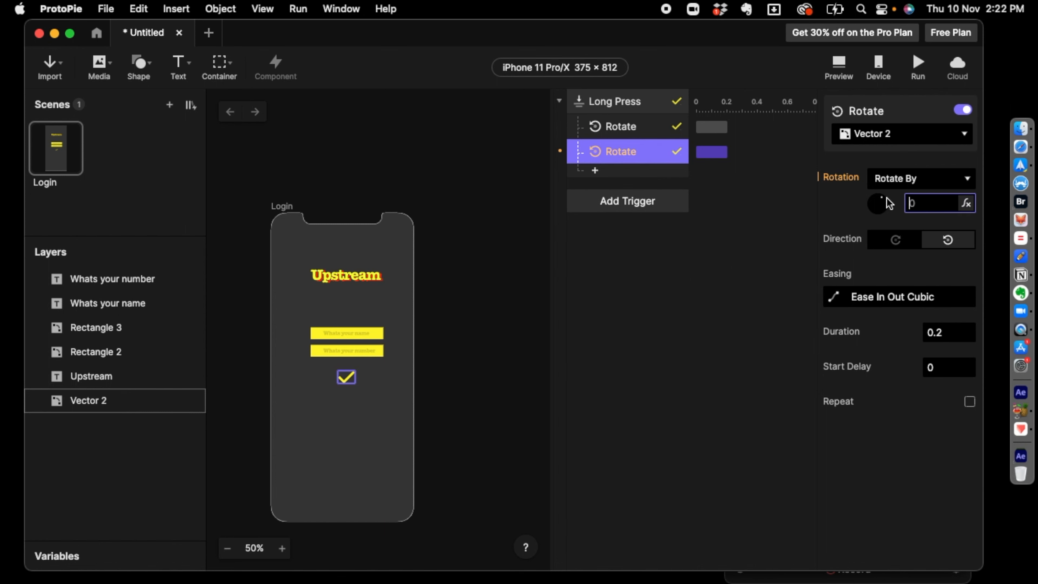
{"action": "type", "text": "39"}
{"action": "key", "text": "BackSpace"}
{"action": "type", "text": "0"}
{"action": "key", "text": "Return"}
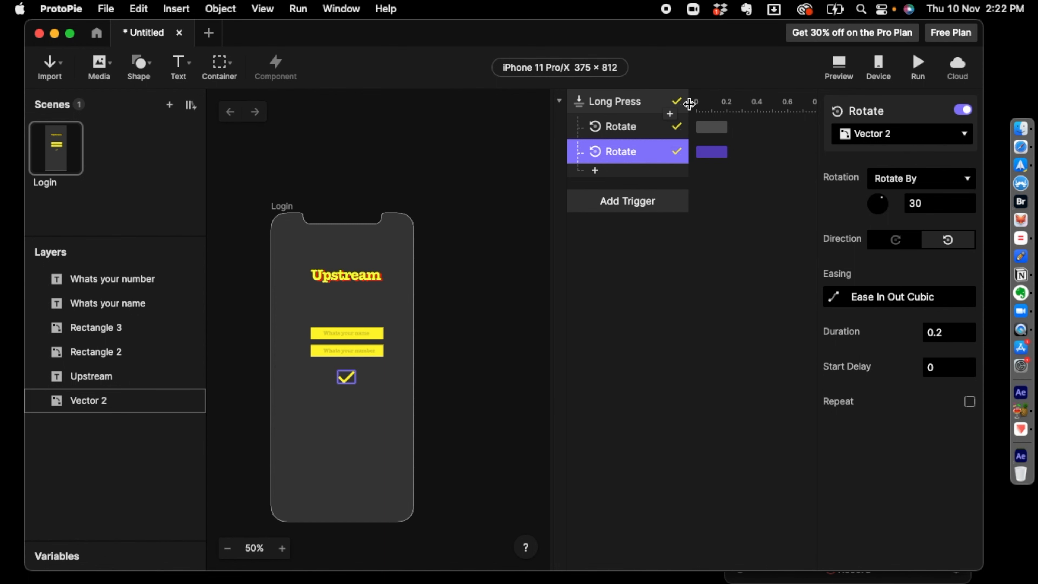
{"action": "left_click_drag", "start_coordinate": [710, 152], "coordinate": [740, 152]}
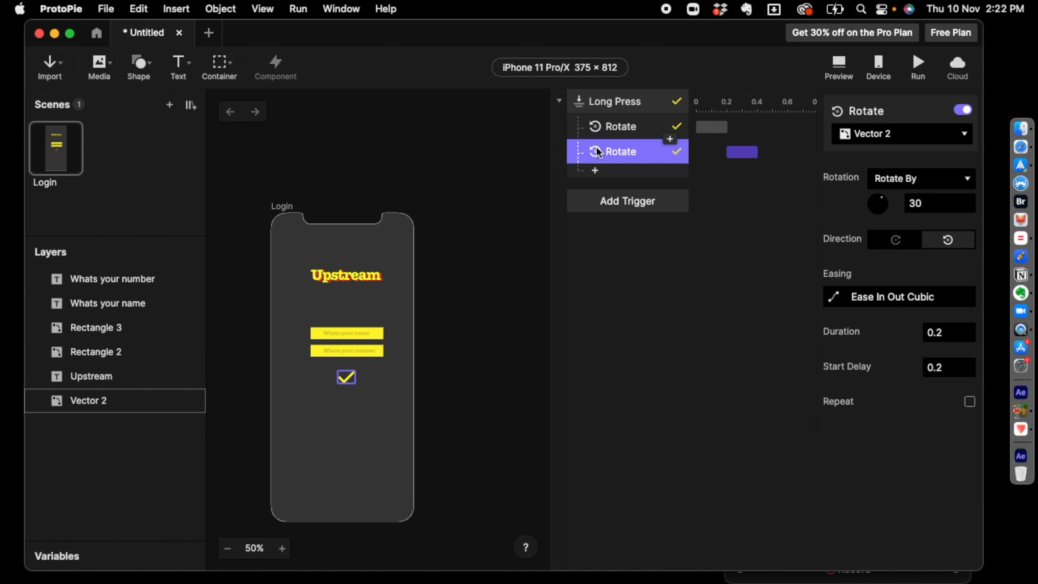
Preview the scene and test the checkmark's back-and-forth rotation with a long press.
{"action": "left_click", "coordinate": [696, 102]}
{"action": "left_click", "coordinate": [839, 65]}
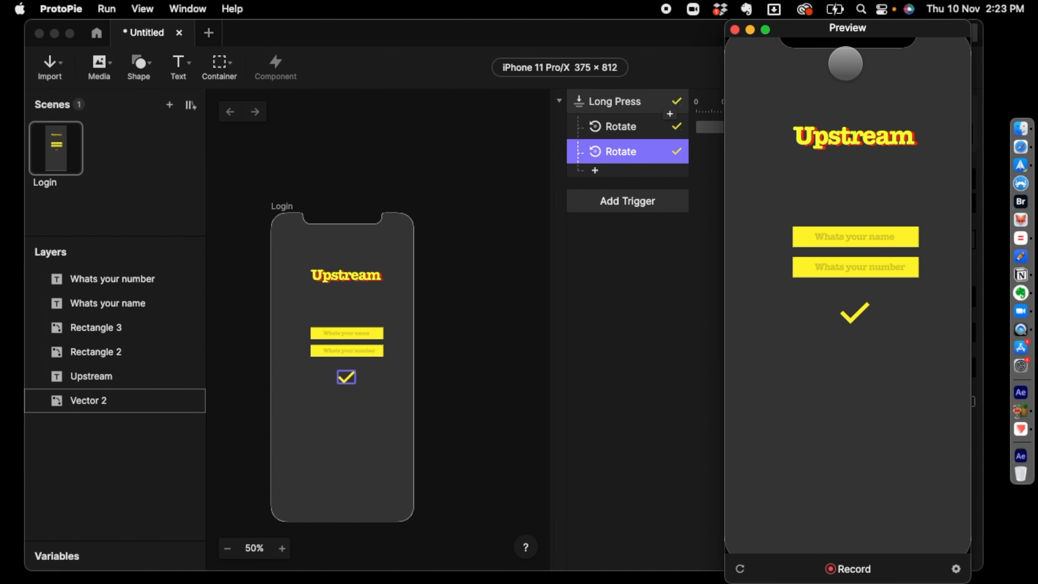
{"action": "left_click", "coordinate": [859, 321]}
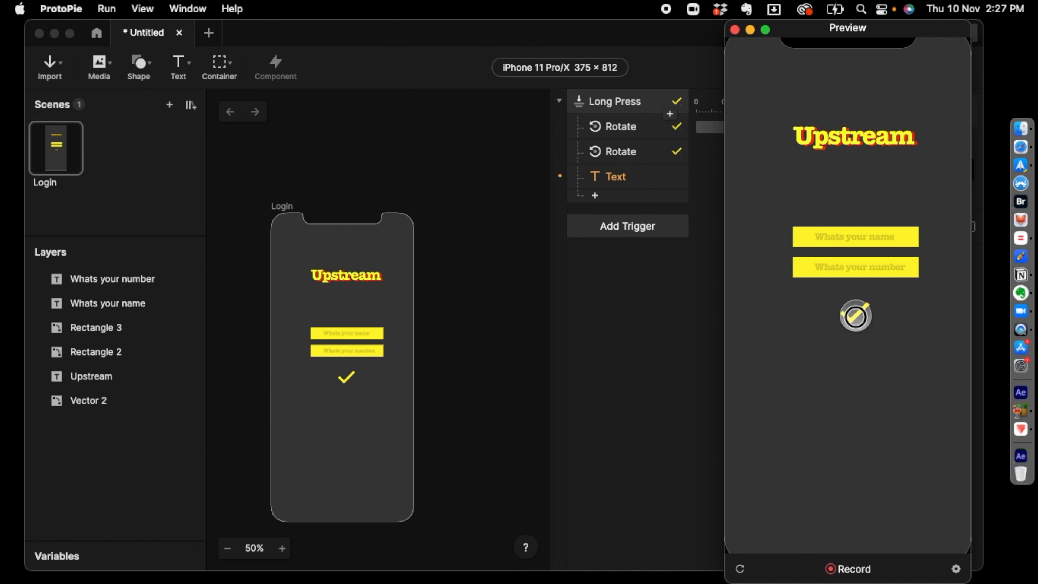
Undo the removal of the All set text layer and keep it as the target of the Long Press Text response.
{"action": "left_click", "coordinate": [629, 370]}
{"action": "key", "text": "super+z"}
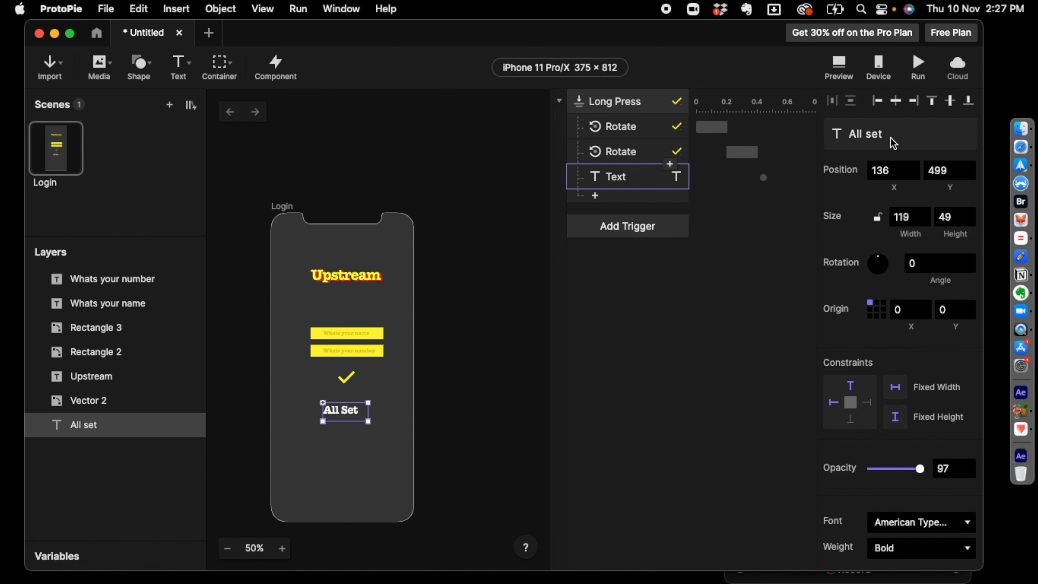
{"action": "left_click", "coordinate": [615, 184]}
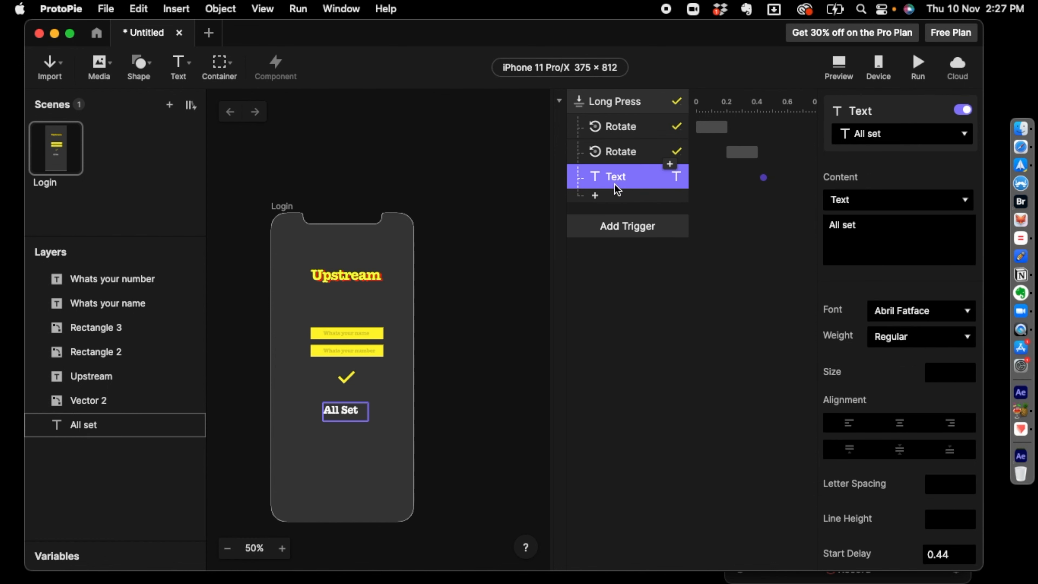
{"action": "left_click", "coordinate": [881, 133]}
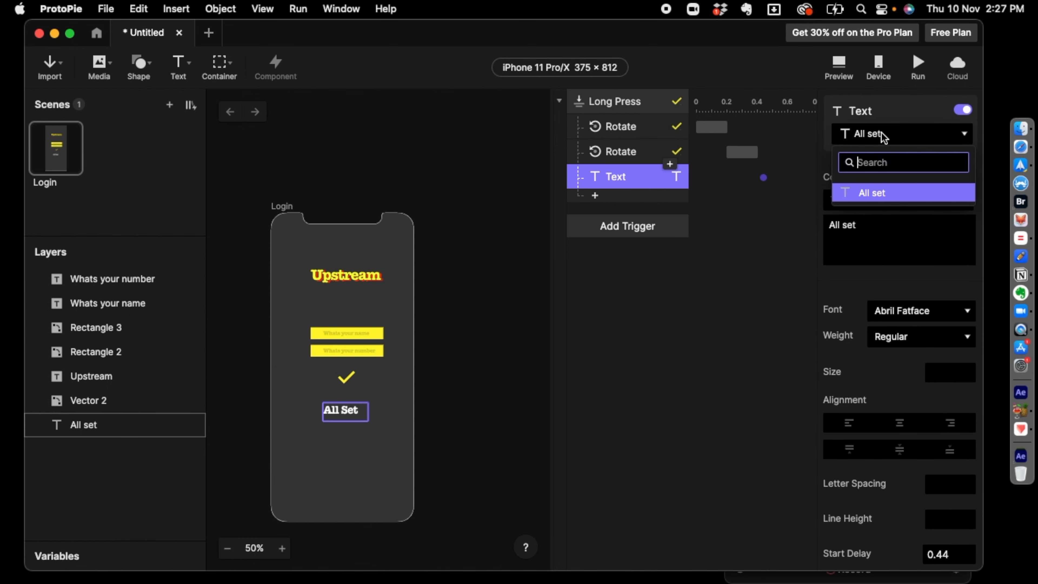
{"action": "left_click", "coordinate": [867, 191]}
Clear the content text of the Text response that targets the All set layer.
{"action": "left_click", "coordinate": [880, 229]}
{"action": "key", "text": "super+a"}
{"action": "key", "text": "BackSpace"}
{"action": "left_click", "coordinate": [727, 256]}
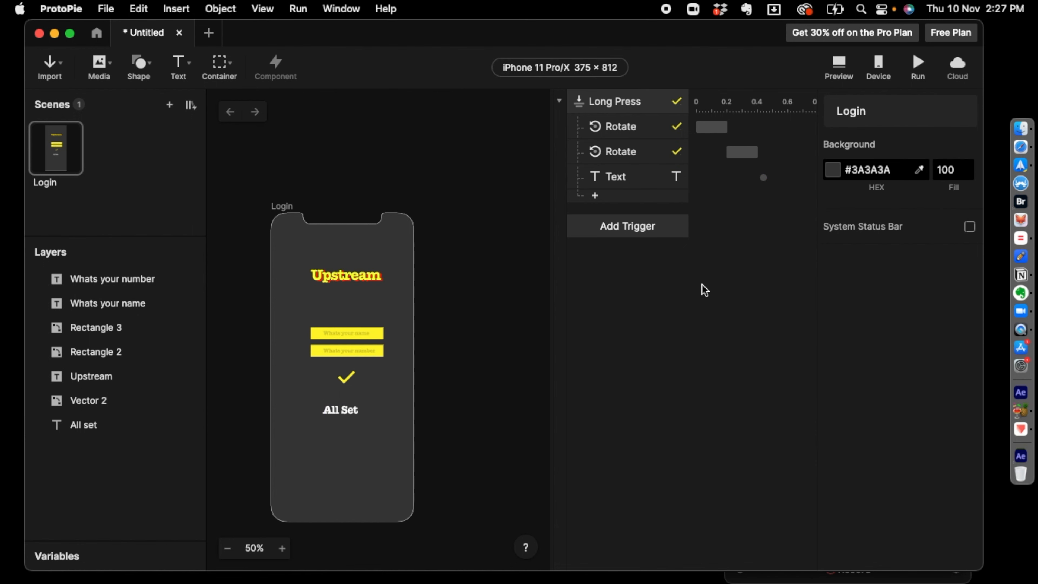
Move the All Set text below the checkmark to X 140, Y 497 and test the checkmark's long press in the preview.
{"action": "left_click", "coordinate": [340, 410]}
{"action": "left_click_drag", "start_coordinate": [341, 412], "coordinate": [343, 411]}
{"action": "left_click", "coordinate": [556, 360]}
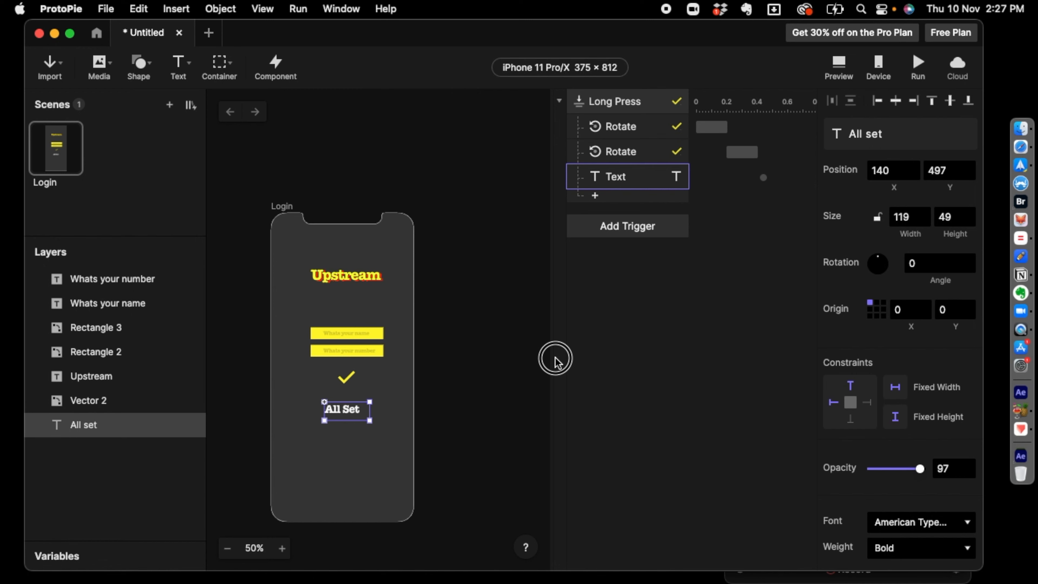
{"action": "left_click", "coordinate": [837, 62]}
{"action": "left_click", "coordinate": [858, 314]}
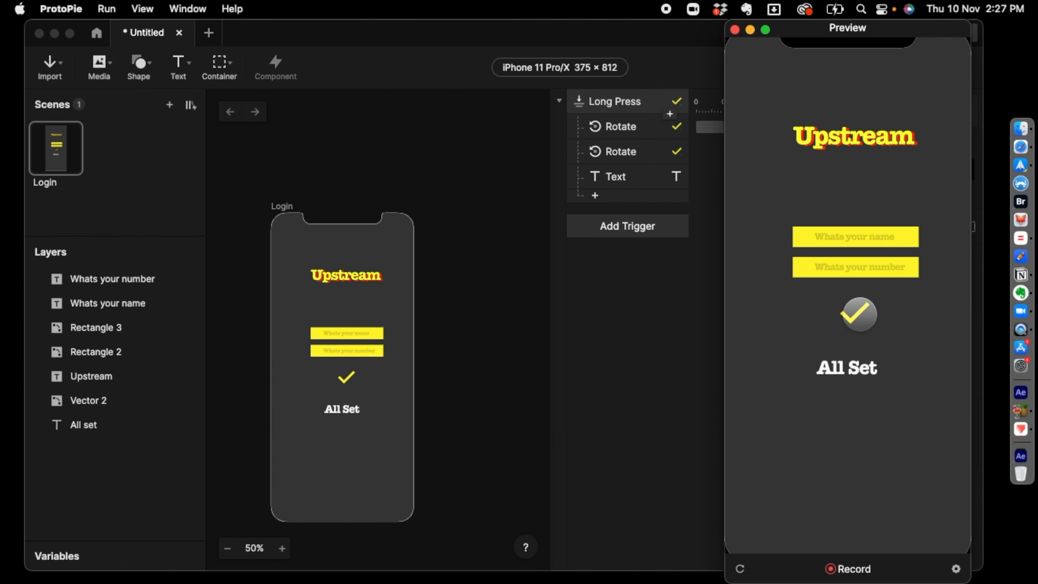